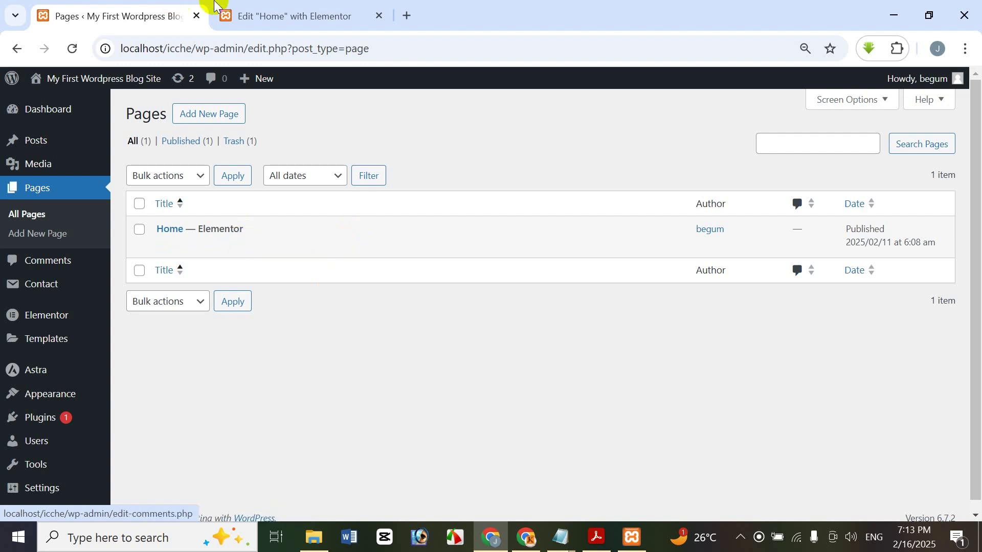
- In the Elementor editor for Home, delete the section with the SoundCloud player and add a single-column section
{"action": "left_click", "coordinate": [242, 9]}
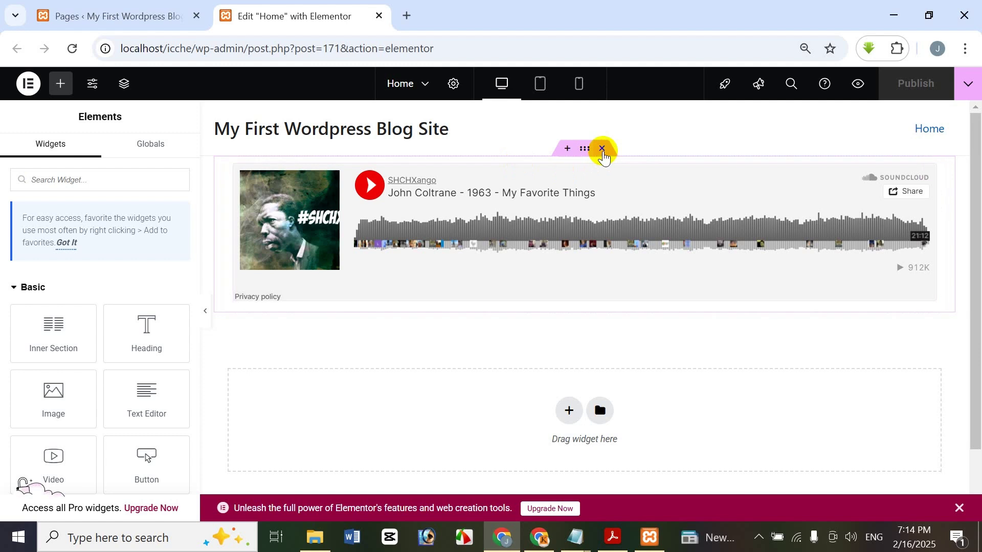
{"action": "left_click", "coordinate": [603, 150]}
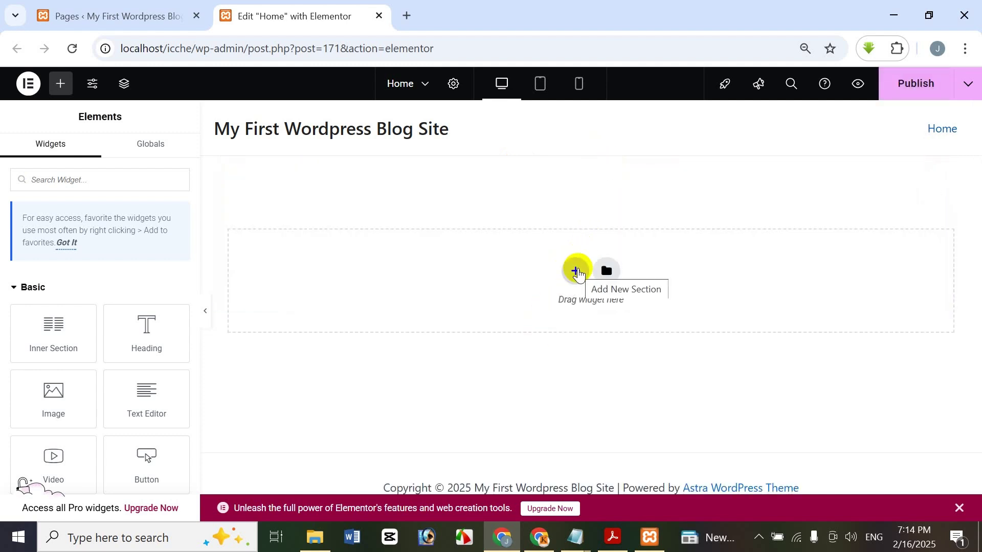
{"action": "left_click", "coordinate": [577, 271]}
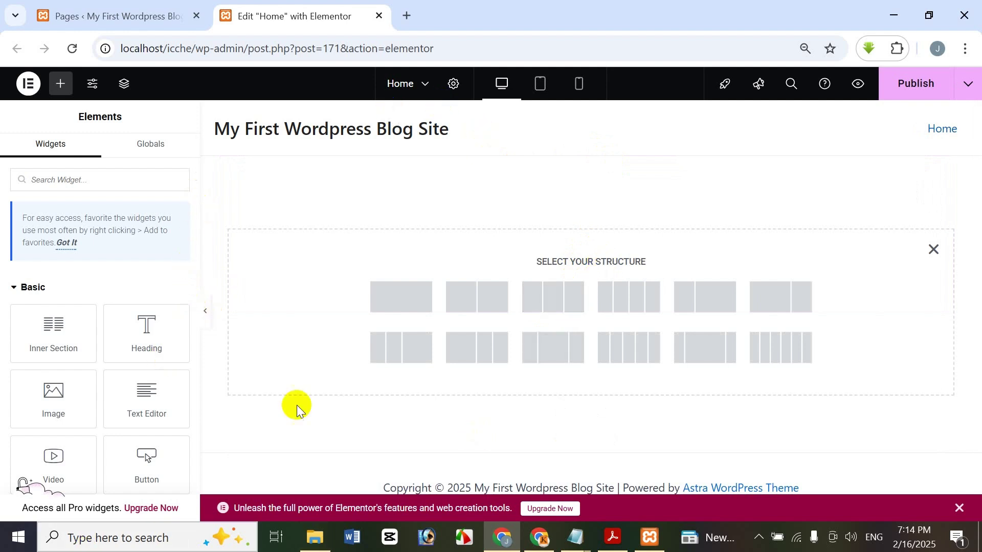
{"action": "left_click", "coordinate": [402, 302]}
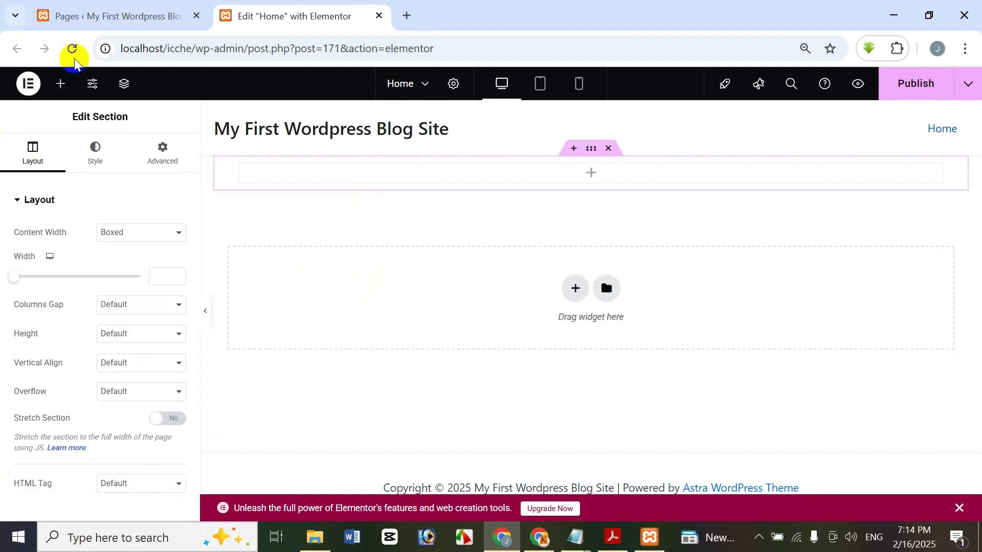
- Add a Shortcode widget to the empty section of the Home page
{"action": "left_click", "coordinate": [58, 85]}
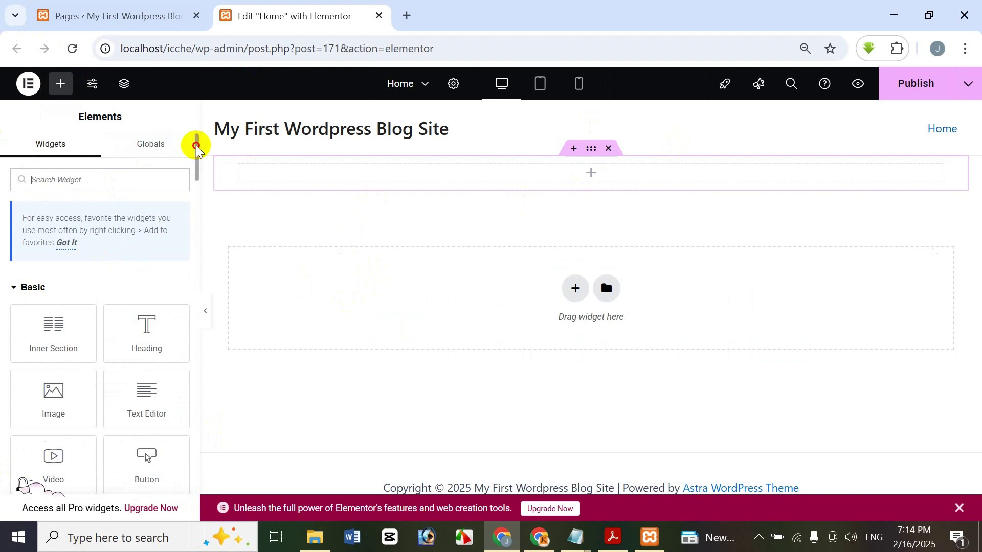
{"action": "left_click_drag", "start_coordinate": [197, 147], "coordinate": [179, 403]}
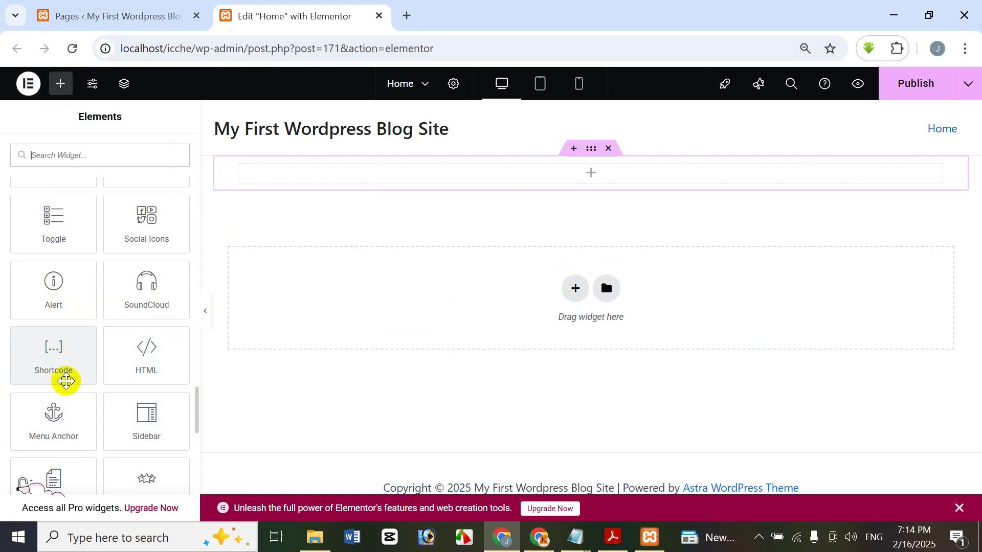
{"action": "left_click_drag", "start_coordinate": [62, 349], "coordinate": [597, 179]}
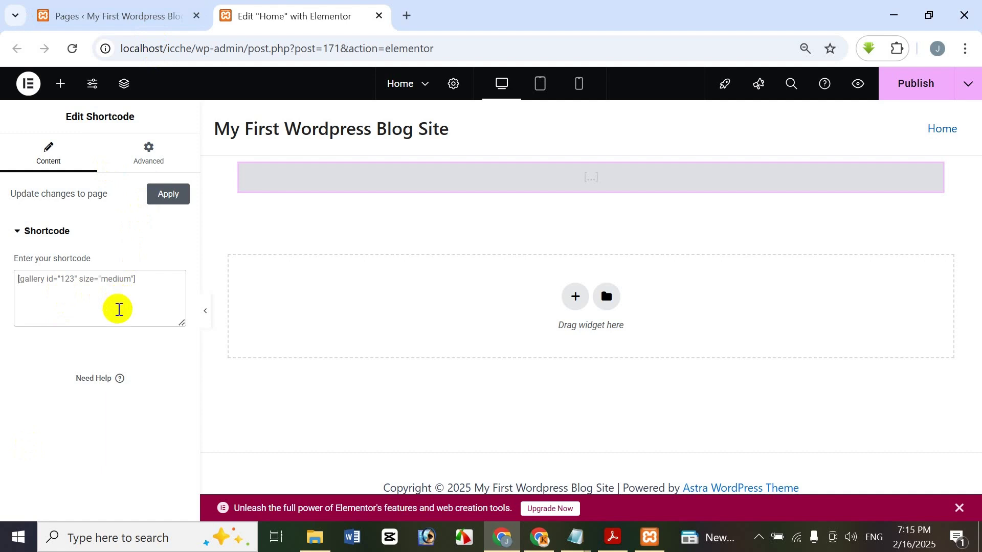
- Switch to the WordPress admin, check the installed plugins and open the Contact Forms list
{"action": "left_click", "coordinate": [125, 14]}
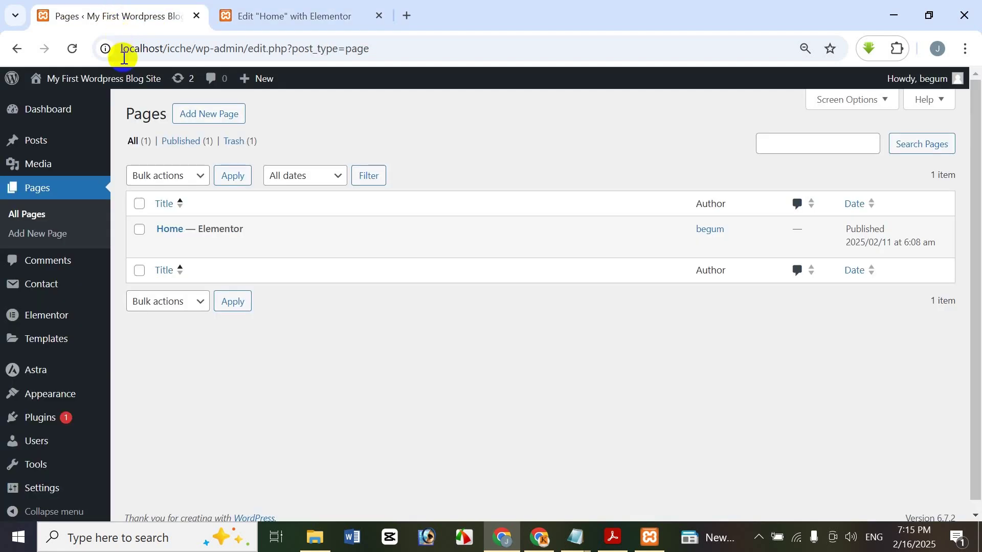
{"action": "left_click", "coordinate": [236, 13]}
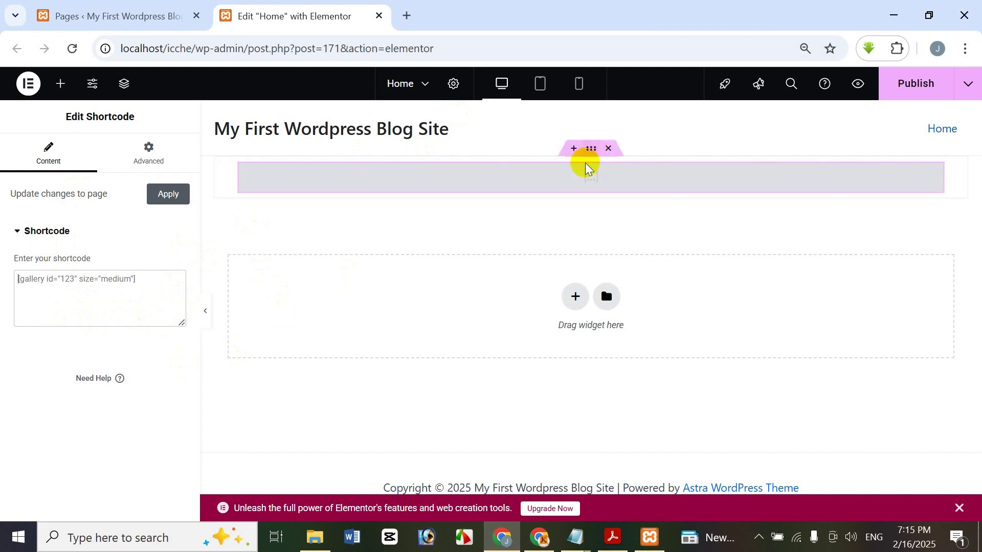
{"action": "left_click", "coordinate": [127, 8]}
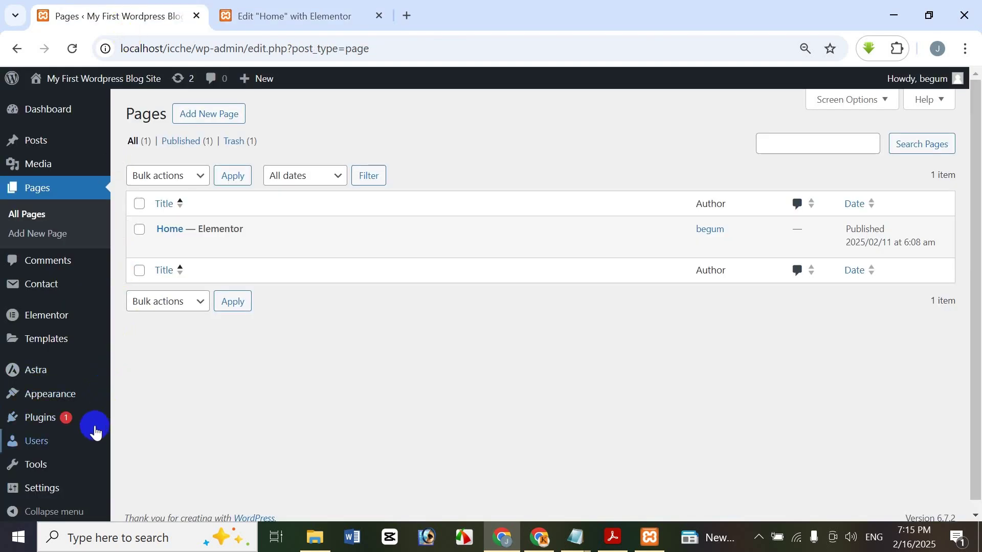
{"action": "mouse_move", "coordinate": [80, 418]}
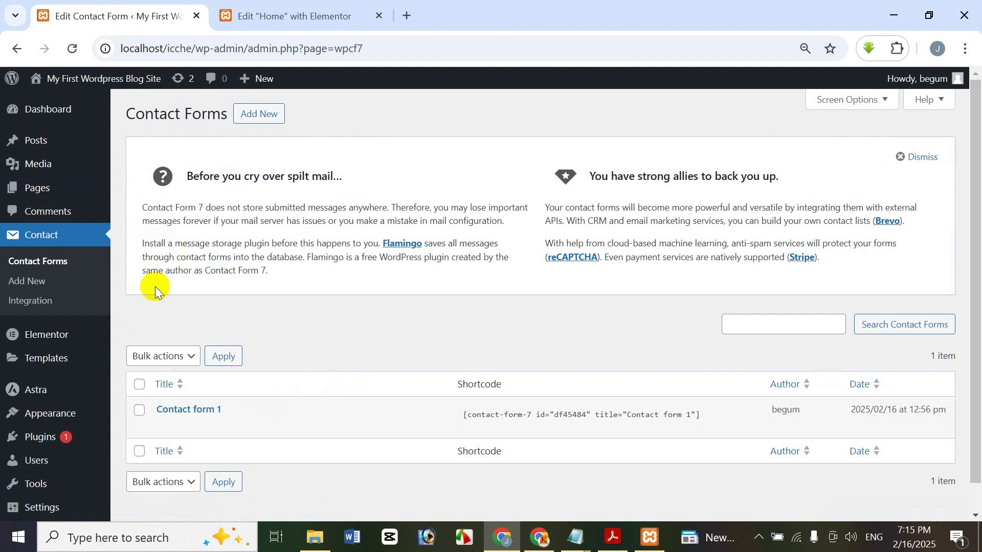
{"action": "mouse_move", "coordinate": [76, 436]}
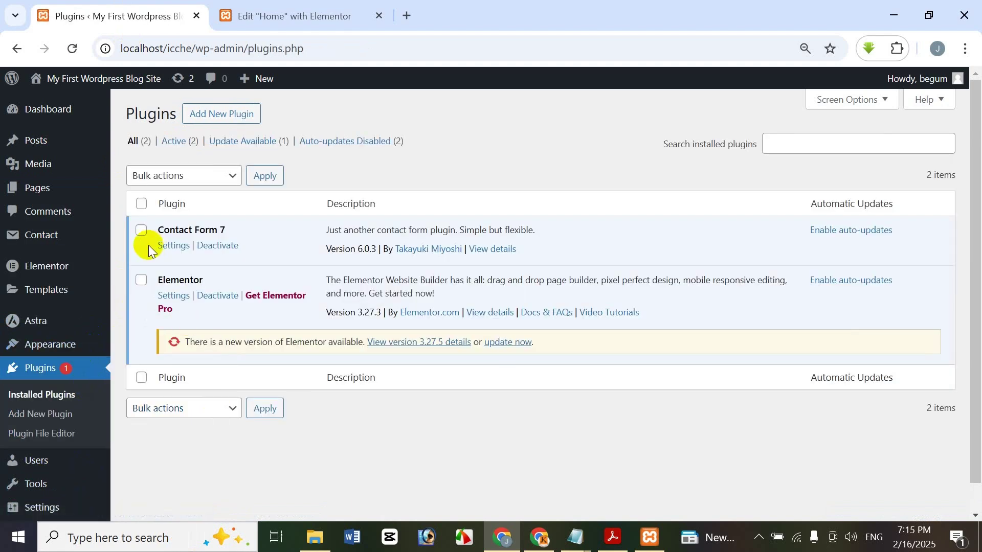
{"action": "mouse_move", "coordinate": [76, 237]}
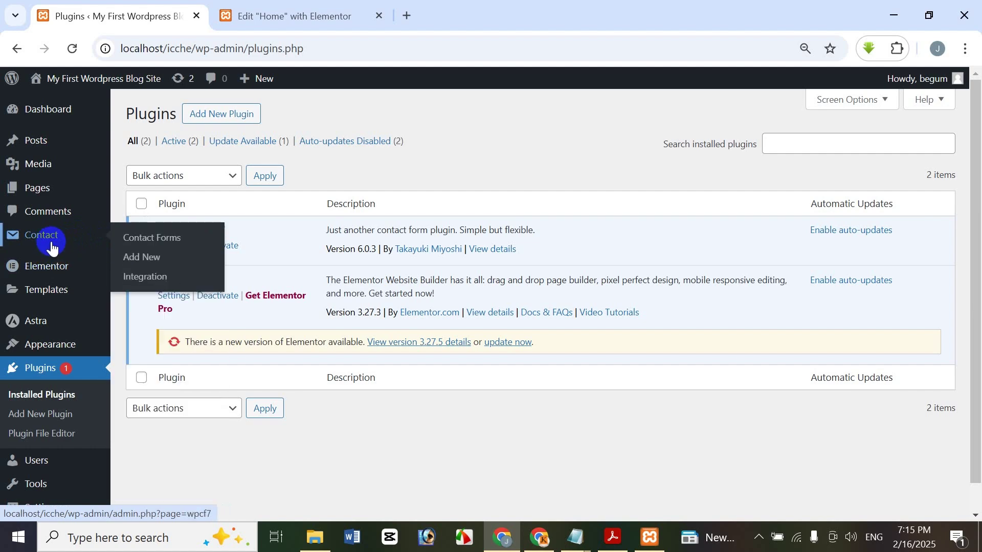
{"action": "left_click", "coordinate": [52, 248]}
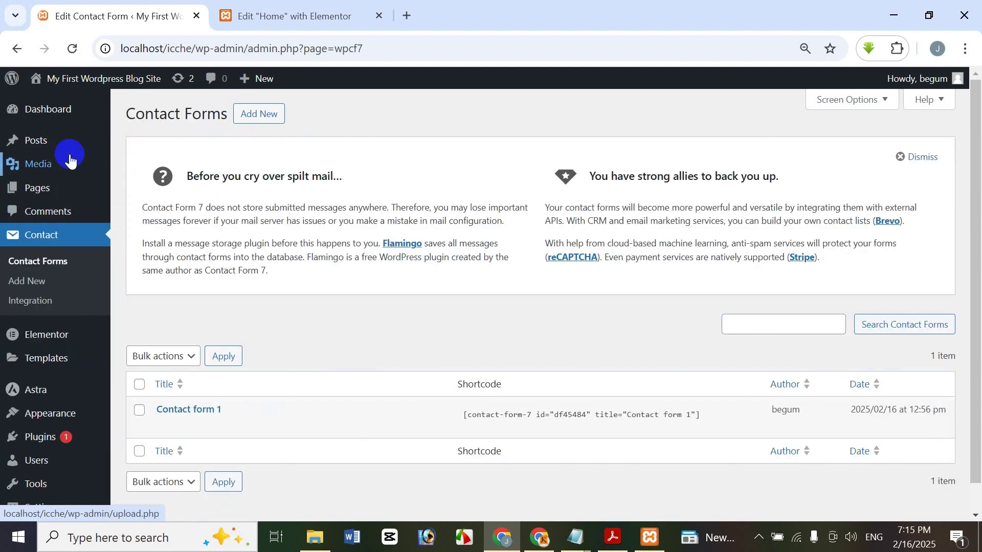
- Copy the shortcode of Contact form 1 and paste it into the Home page's Shortcode widget in Elementor
{"action": "right_click", "coordinate": [976, 272]}
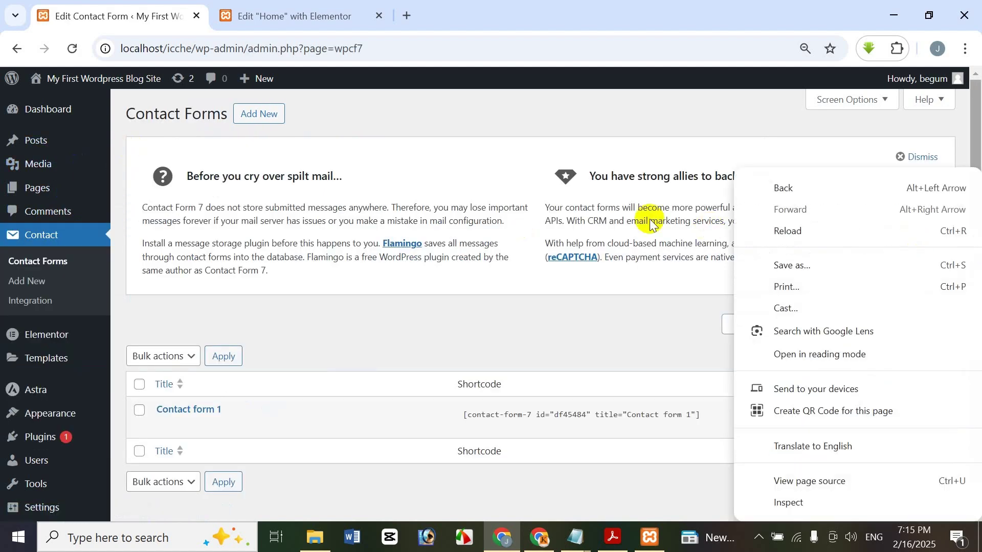
{"action": "left_click", "coordinate": [443, 339]}
{"action": "scroll", "coordinate": [977, 228], "scroll_direction": "down", "scroll_amount": 1}
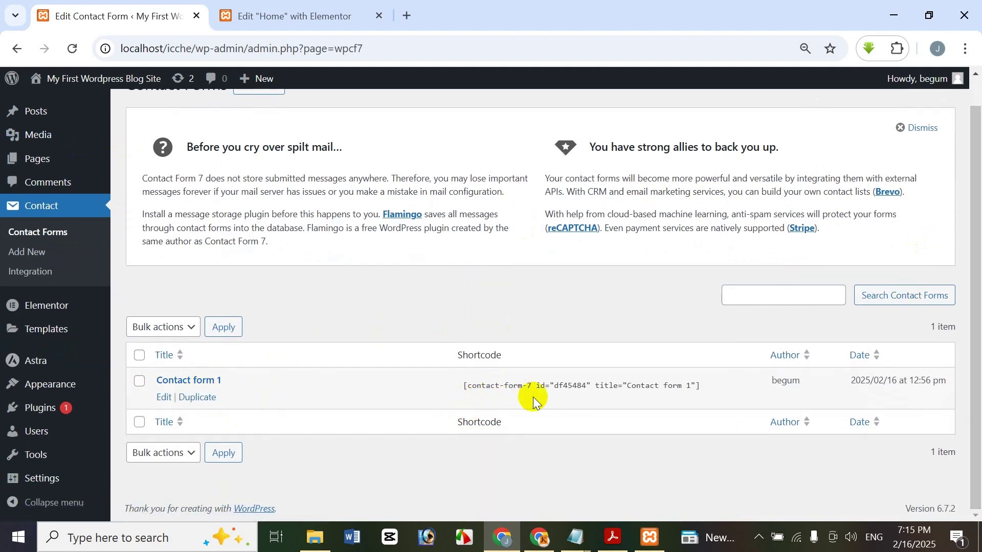
{"action": "left_click", "coordinate": [673, 386]}
{"action": "key", "text": "ctrl+c"}
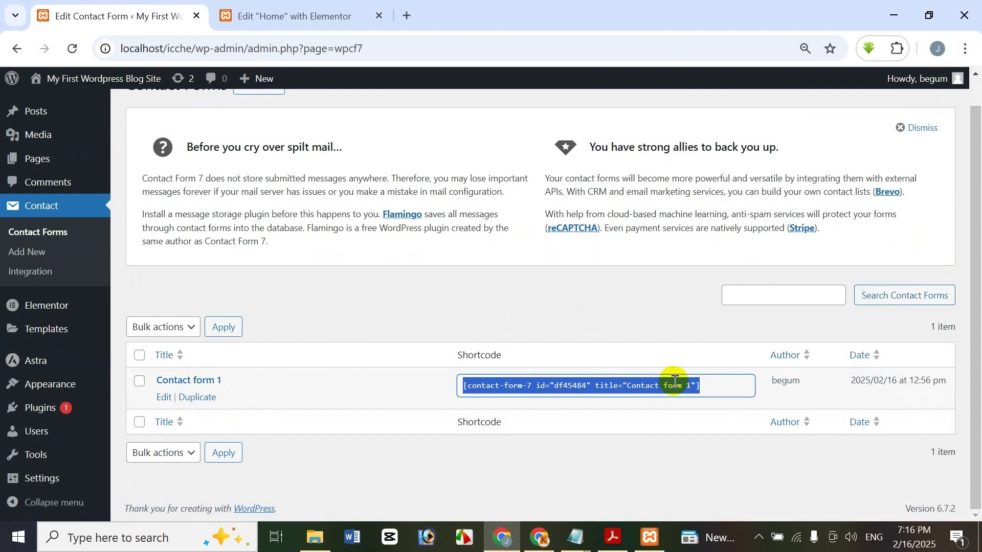
{"action": "left_click", "coordinate": [358, 16]}
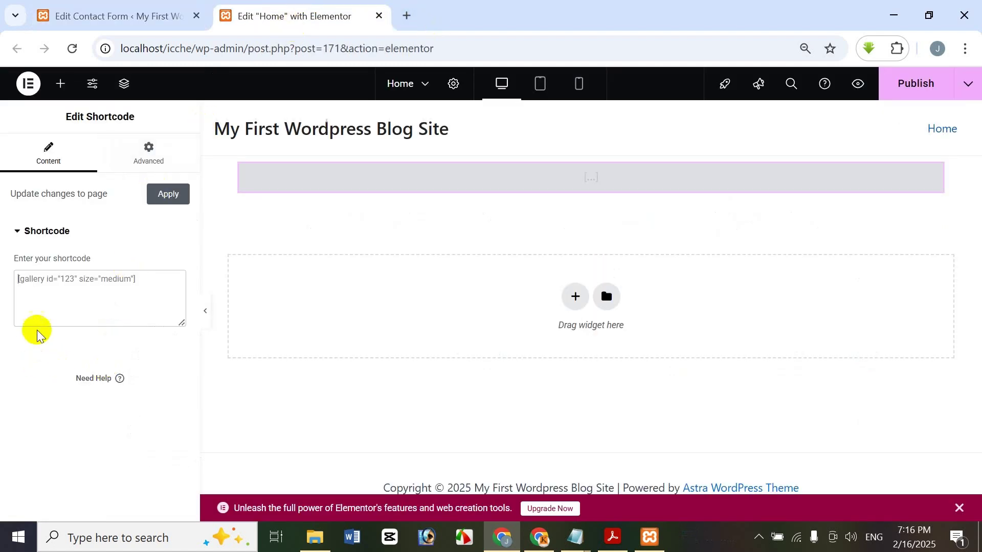
{"action": "key", "text": "ctrl+v"}
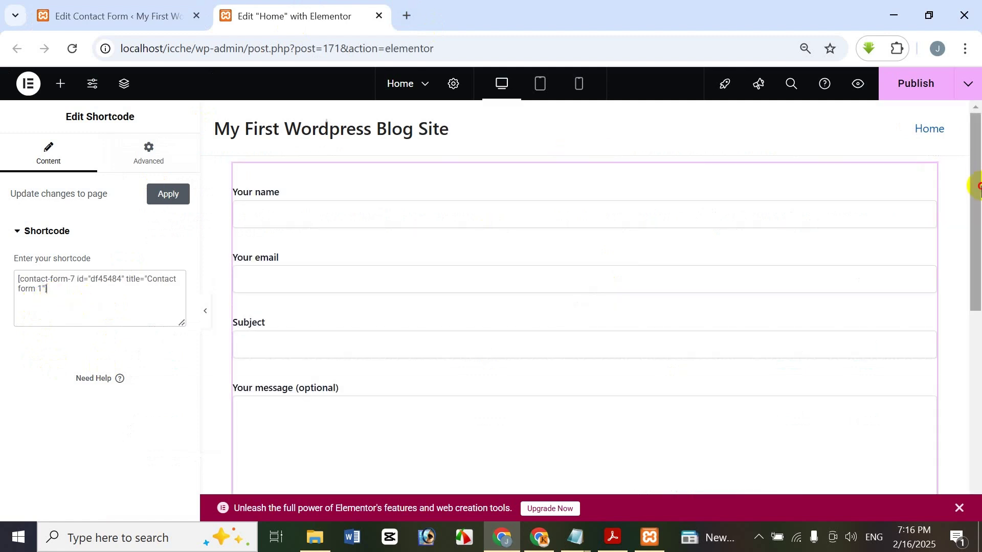
- Publish the Home page with the contact form and open the live page
{"action": "left_click_drag", "start_coordinate": [975, 182], "coordinate": [966, 165]}
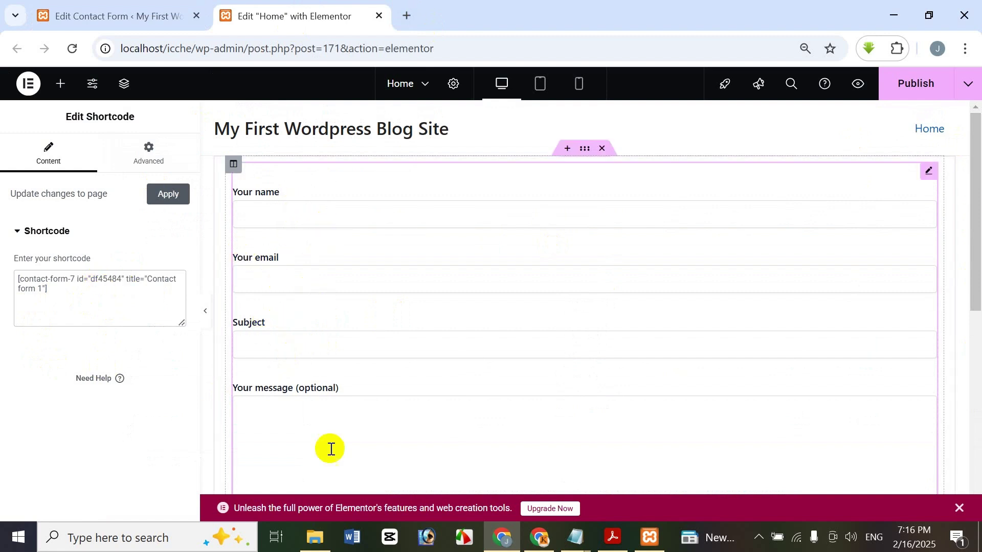
{"action": "scroll", "coordinate": [346, 385], "scroll_direction": "down", "scroll_amount": 2}
{"action": "scroll", "coordinate": [323, 358], "scroll_direction": "up", "scroll_amount": 2}
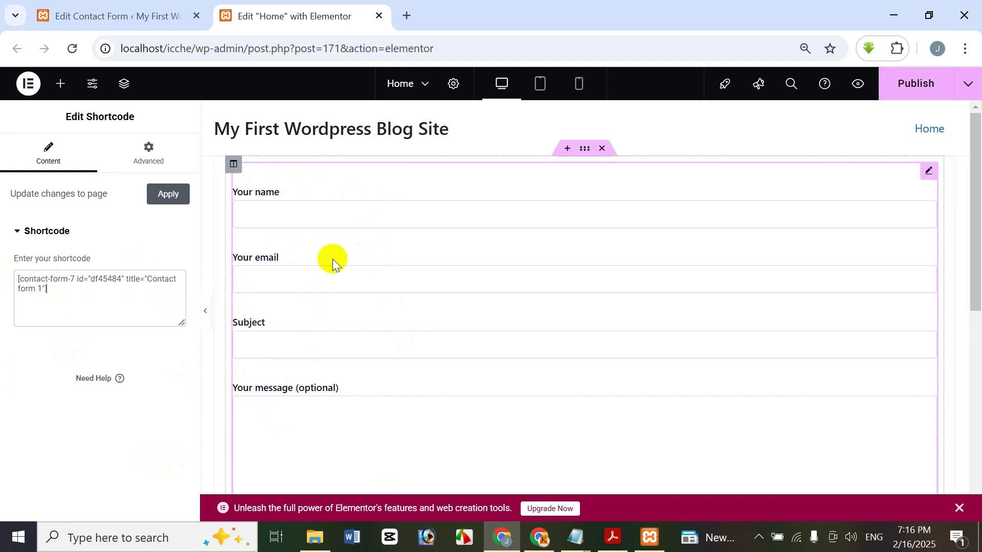
{"action": "scroll", "coordinate": [340, 300], "scroll_direction": "down", "scroll_amount": 5}
{"action": "scroll", "coordinate": [353, 302], "scroll_direction": "up", "scroll_amount": 5}
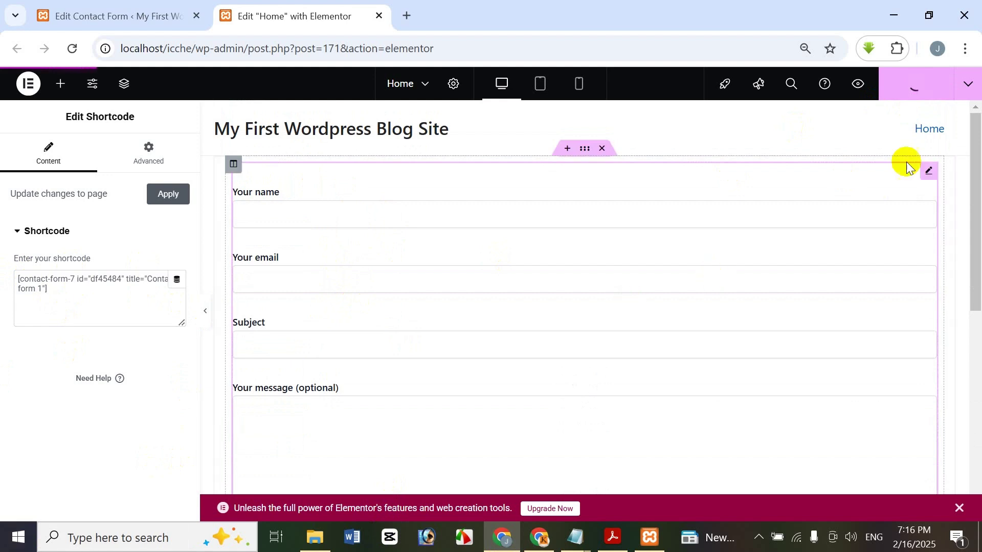
{"action": "left_click", "coordinate": [968, 84]}
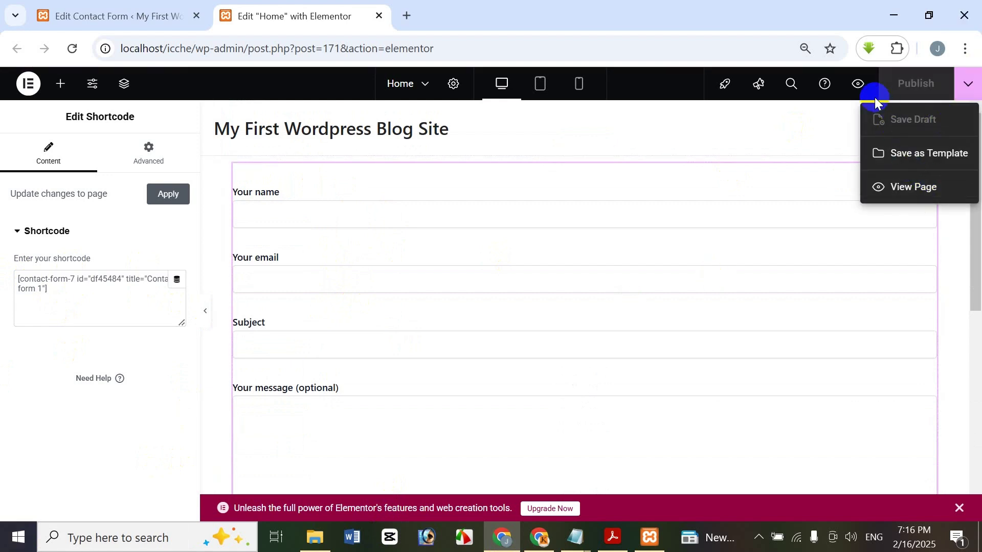
{"action": "left_click", "coordinate": [908, 187]}
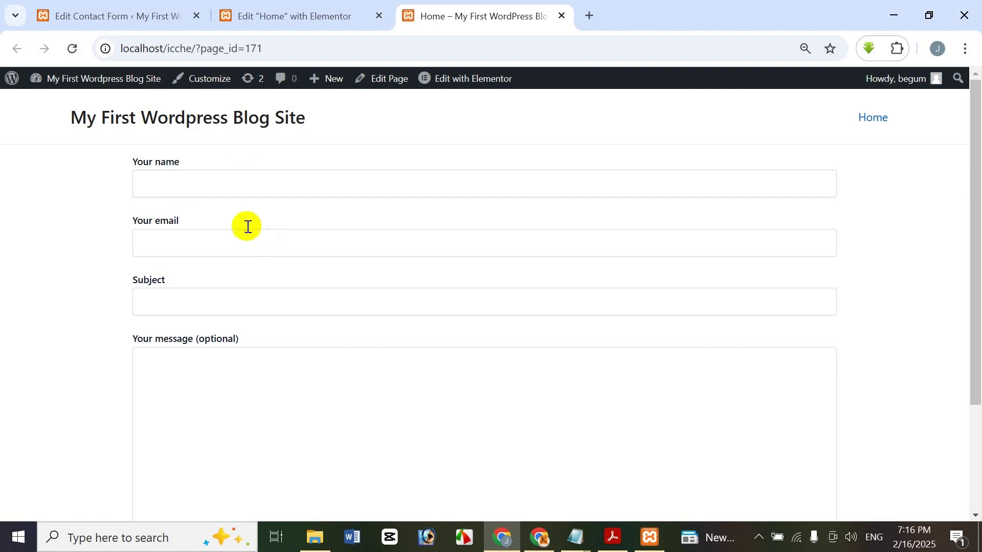
- Examine the contact form on the live Home page, from the name field down to the Submit button
{"action": "scroll", "coordinate": [240, 214], "scroll_direction": "down", "scroll_amount": 2}
{"action": "scroll", "coordinate": [204, 164], "scroll_direction": "down", "scroll_amount": 2}
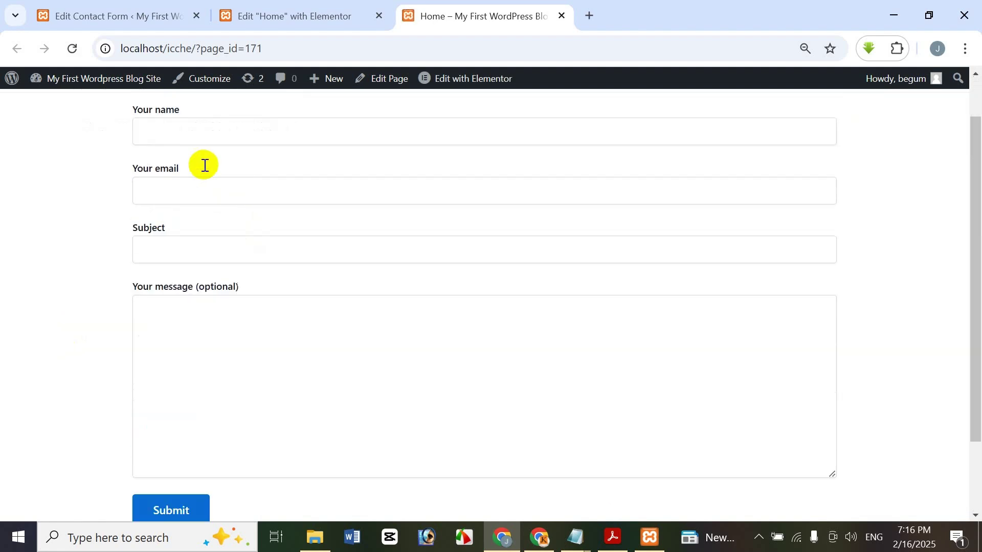
{"action": "scroll", "coordinate": [184, 177], "scroll_direction": "up", "scroll_amount": 2}
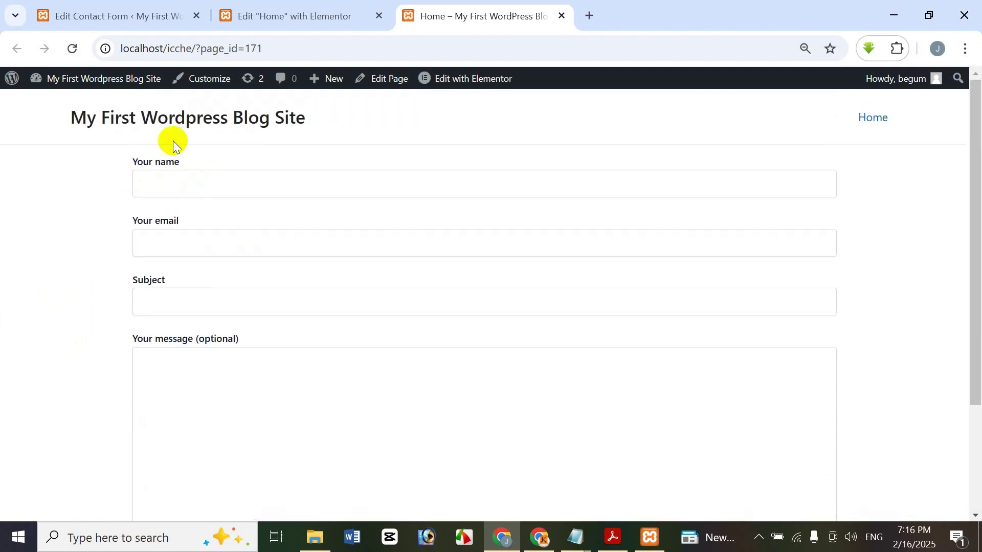
{"action": "scroll", "coordinate": [164, 201], "scroll_direction": "down", "scroll_amount": 2}
{"action": "scroll", "coordinate": [162, 202], "scroll_direction": "up", "scroll_amount": 2}
{"action": "scroll", "coordinate": [248, 213], "scroll_direction": "down", "scroll_amount": 3}
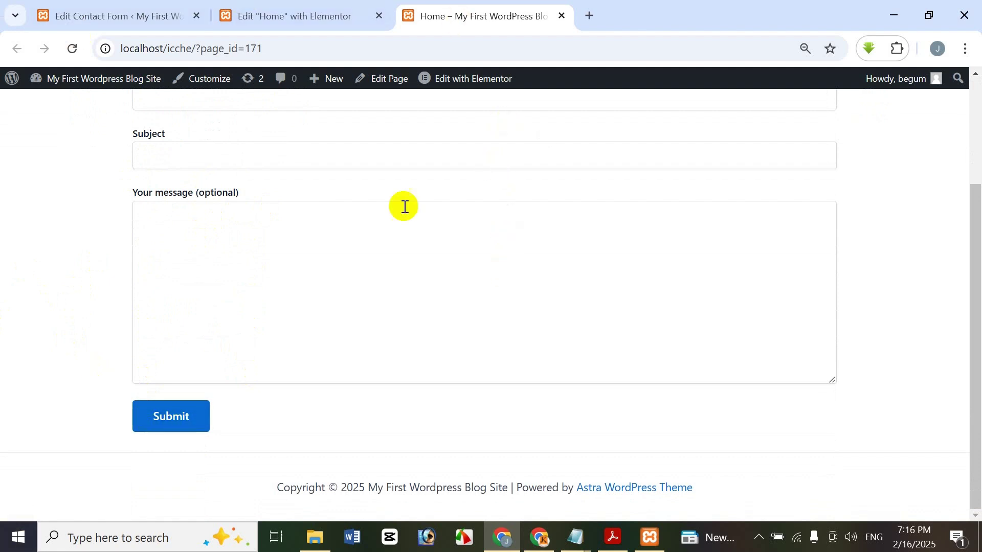
{"action": "scroll", "coordinate": [479, 187], "scroll_direction": "up", "scroll_amount": 3}
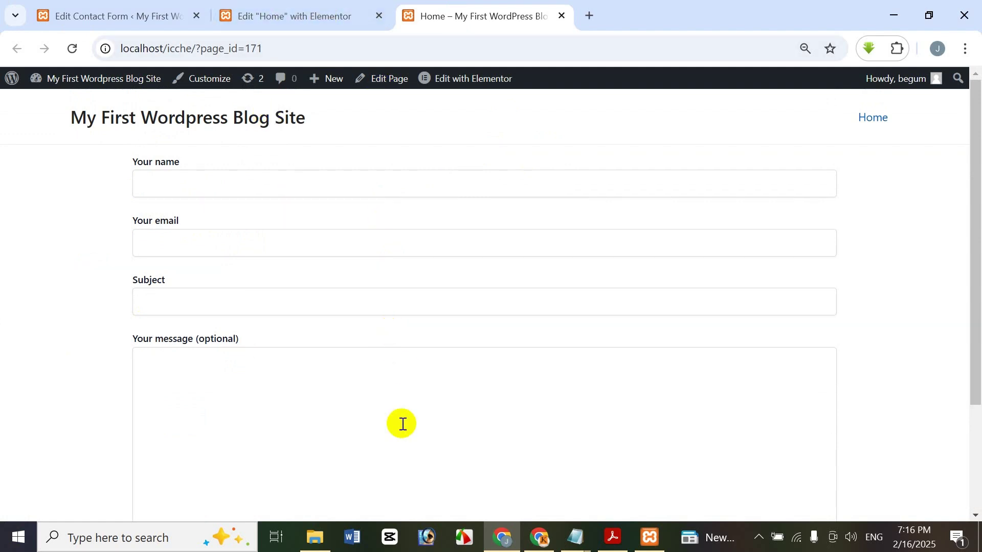
{"action": "scroll", "coordinate": [398, 307], "scroll_direction": "down", "scroll_amount": 2}
{"action": "scroll", "coordinate": [353, 153], "scroll_direction": "up", "scroll_amount": 2}
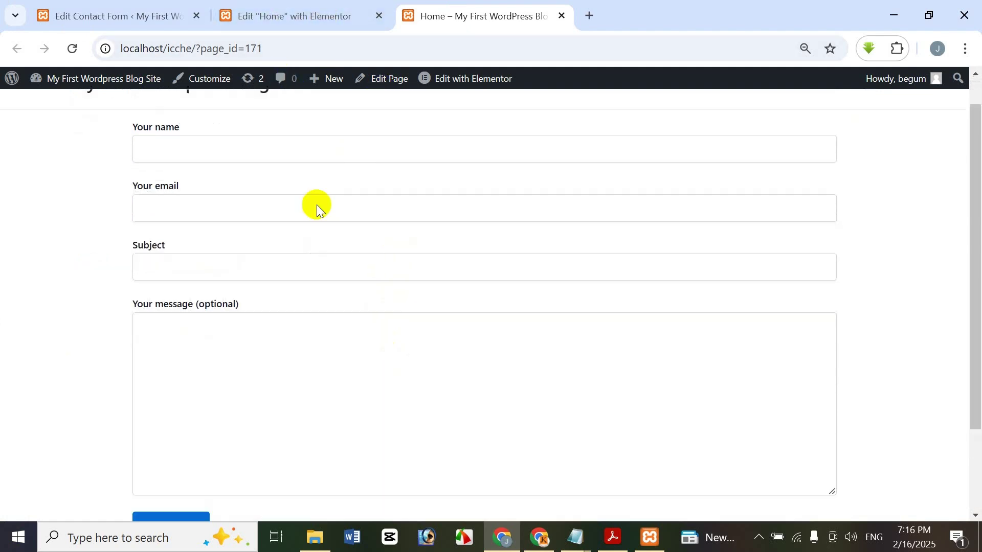
- Return to the Elementor editor and add a single-column section below the contact form
{"action": "left_click", "coordinate": [299, 7]}
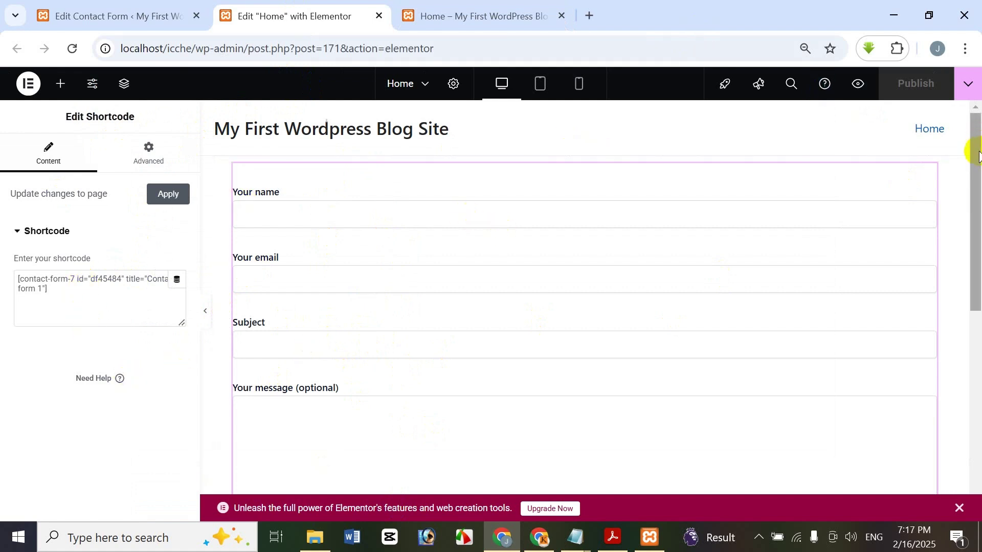
{"action": "left_click_drag", "start_coordinate": [976, 163], "coordinate": [974, 361]}
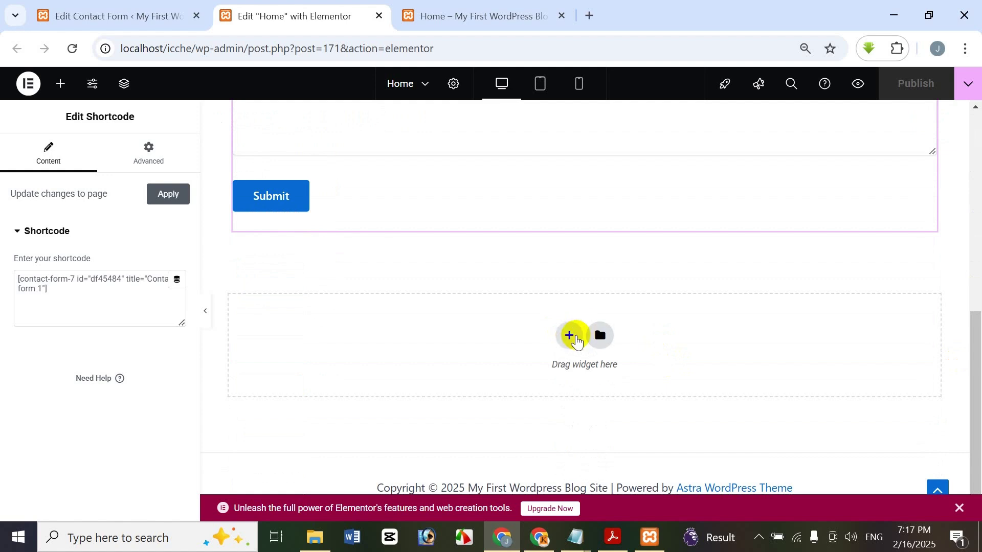
{"action": "left_click", "coordinate": [577, 338]}
{"action": "left_click", "coordinate": [406, 358]}
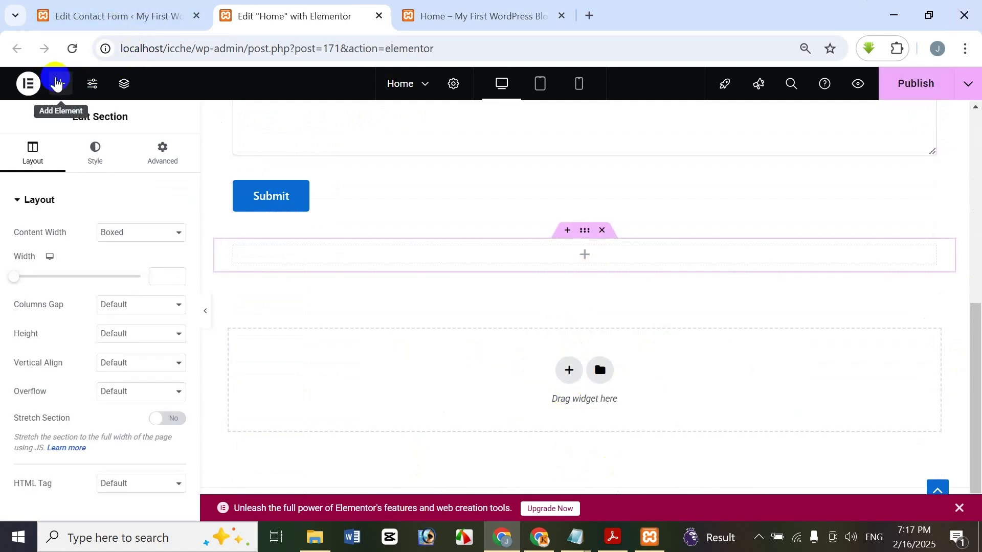
- Add a Heading widget to the new section and replace its title with the shortcode [contact-form-7 id="df45484" title="Contact form 1"]
{"action": "left_click", "coordinate": [57, 84]}
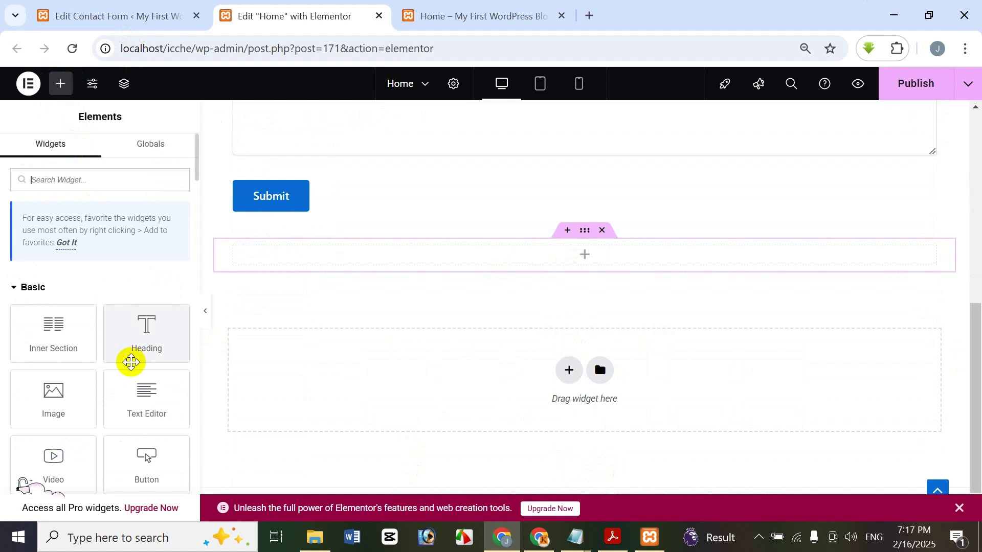
{"action": "scroll", "coordinate": [109, 327], "scroll_direction": "down", "scroll_amount": 2}
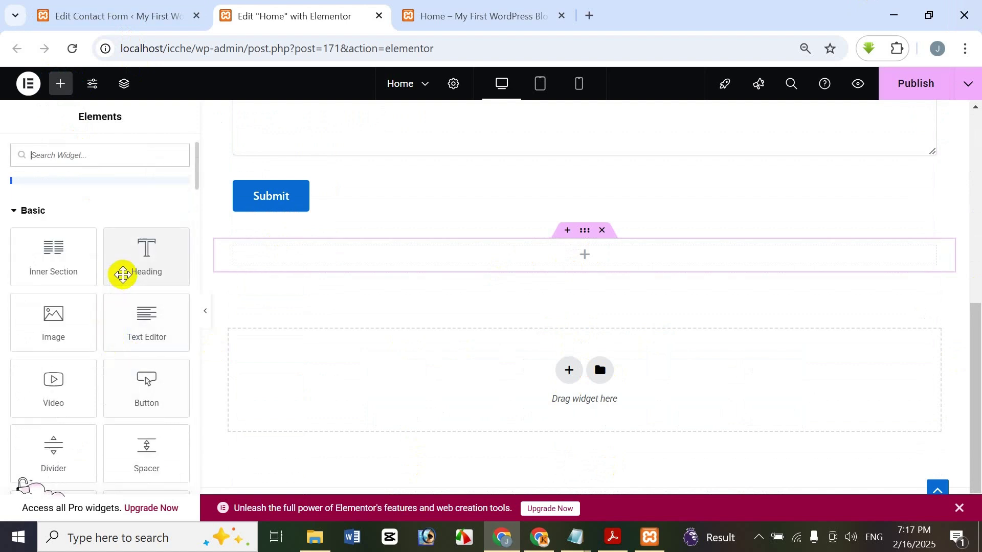
{"action": "left_click_drag", "start_coordinate": [126, 274], "coordinate": [323, 272]}
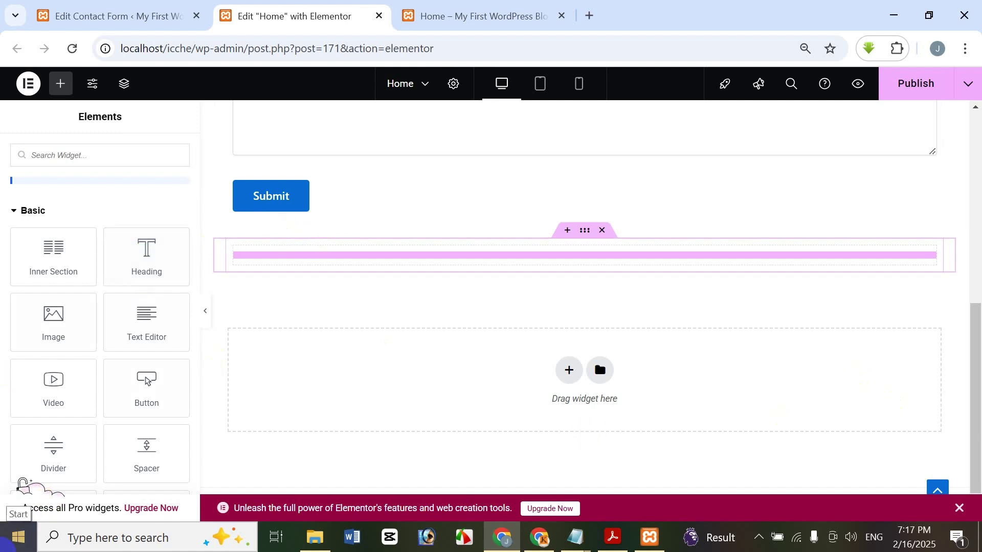
{"action": "left_click_drag", "start_coordinate": [146, 257], "coordinate": [585, 255]}
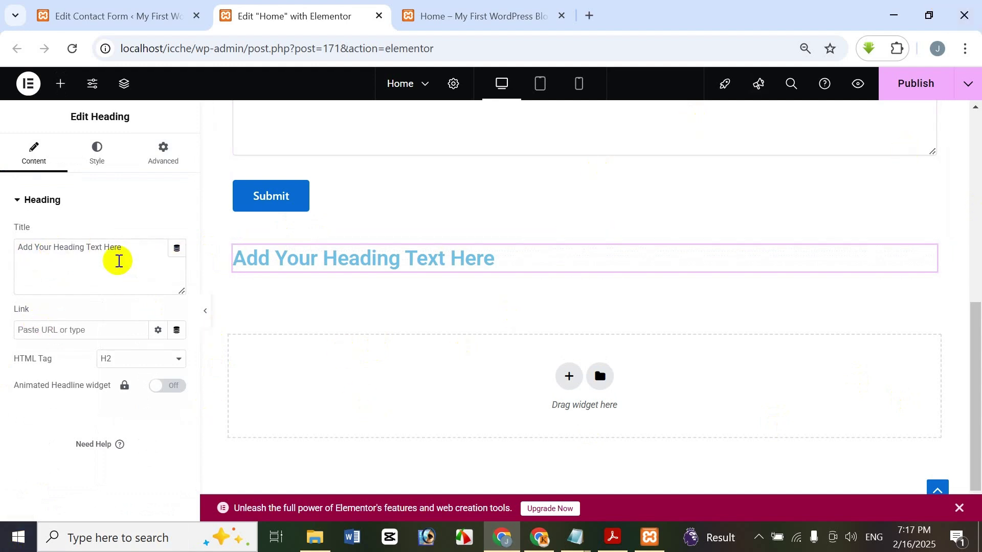
{"action": "left_click_drag", "start_coordinate": [135, 254], "coordinate": [2, 256]}
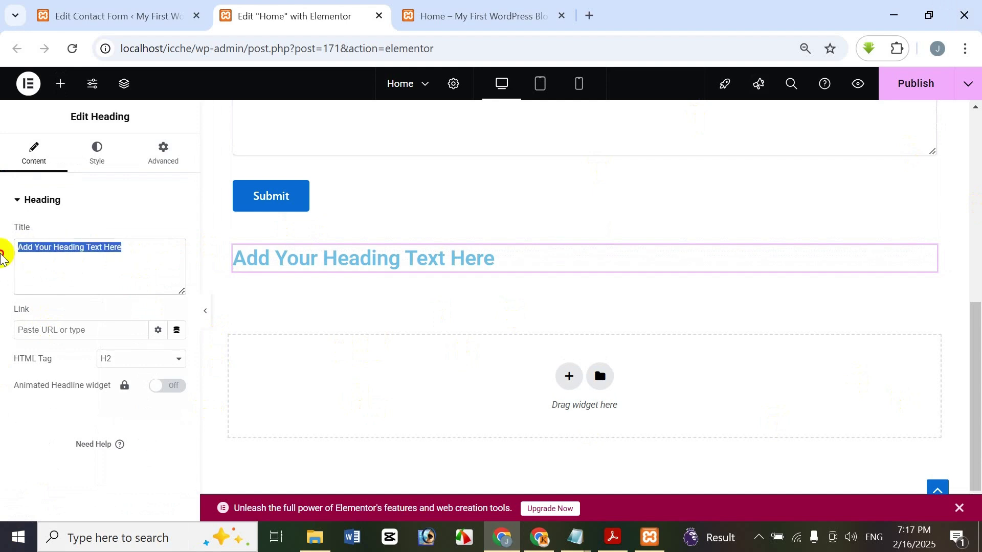
{"action": "key", "text": "BackSpace"}
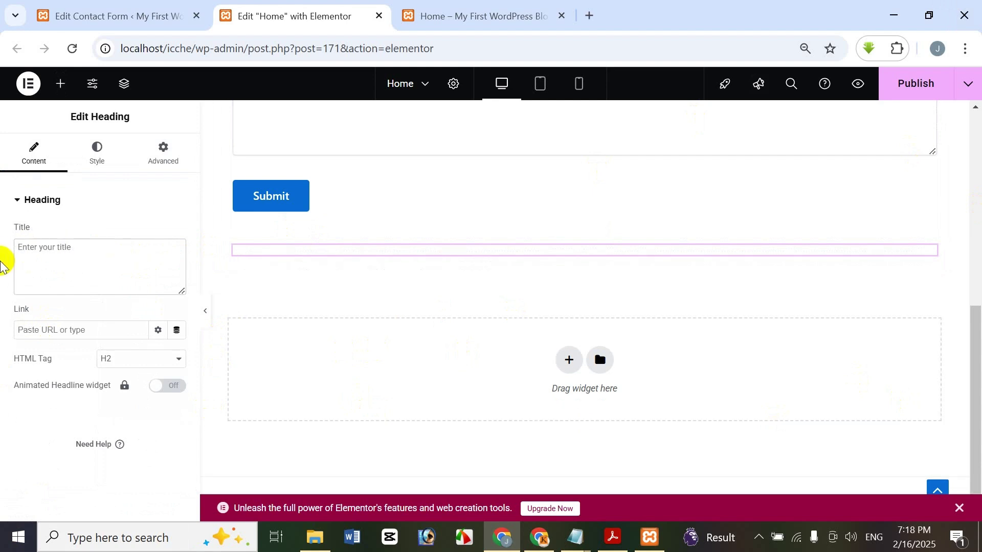
{"action": "key", "text": "ctrl+v"}
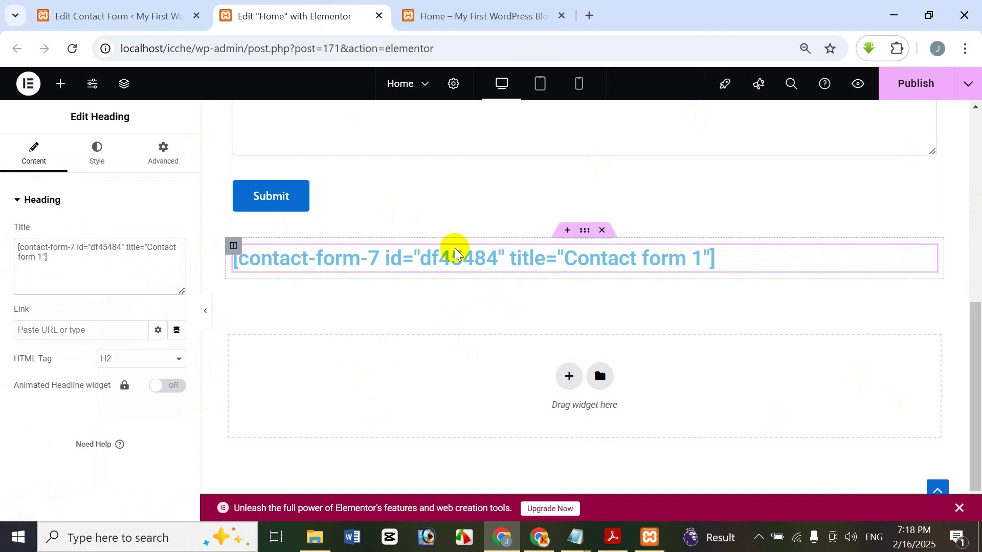
- Publish the Home page with the shortcode heading and reload the live page
{"action": "left_click", "coordinate": [918, 84]}
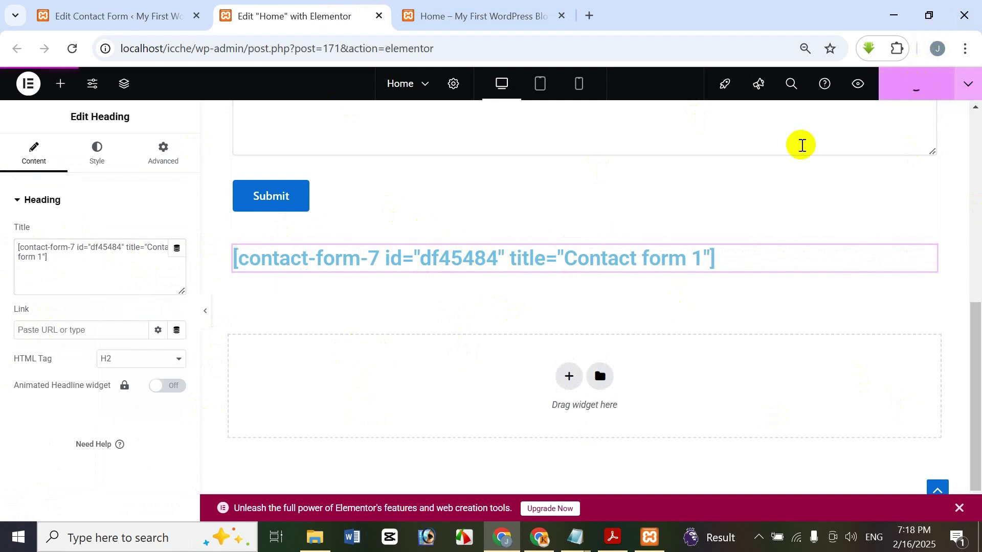
{"action": "left_click", "coordinate": [434, 6]}
{"action": "left_click", "coordinate": [72, 48]}
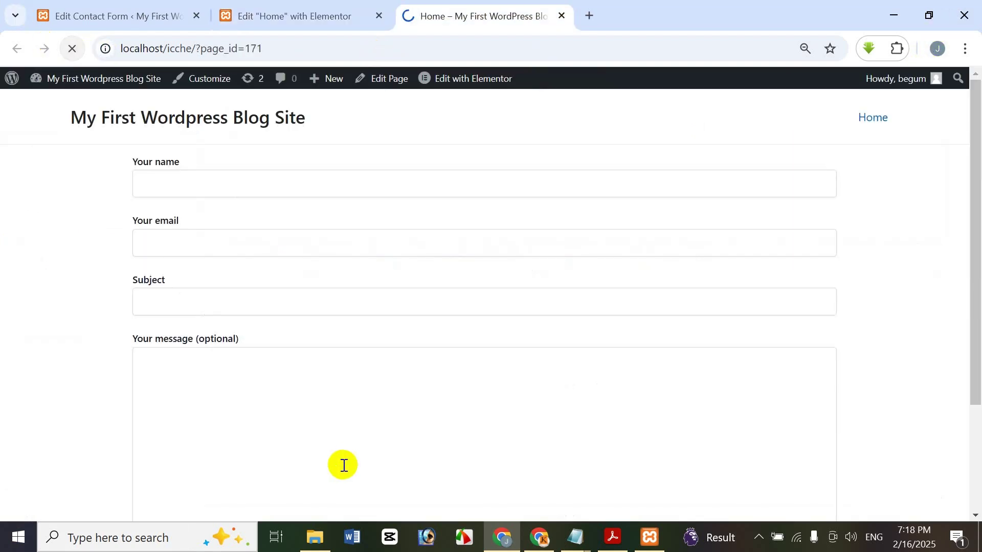
- Examine the live Home page from the first contact form down to the content produced by the Heading widget
{"action": "scroll", "coordinate": [348, 444], "scroll_direction": "down", "scroll_amount": 8}
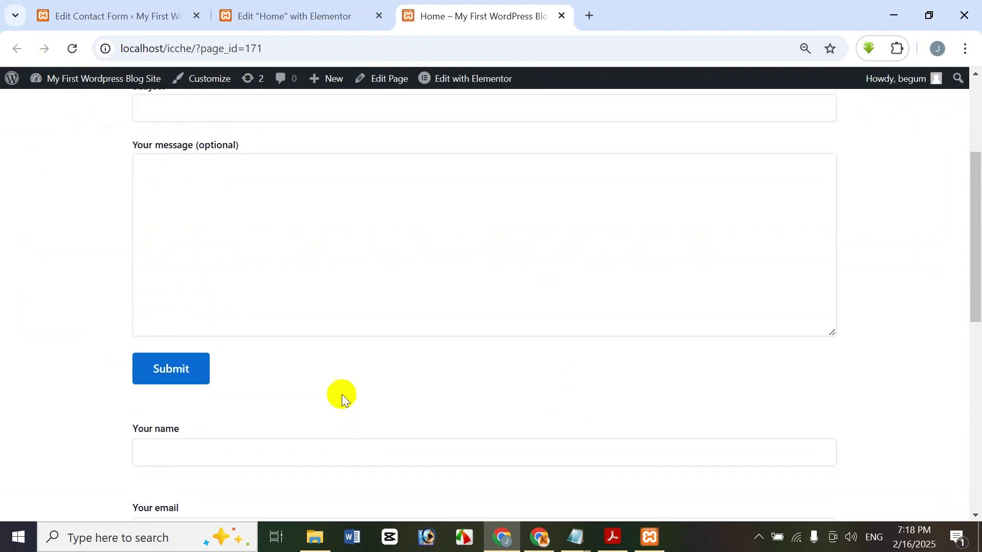
{"action": "scroll", "coordinate": [285, 351], "scroll_direction": "down", "scroll_amount": 3}
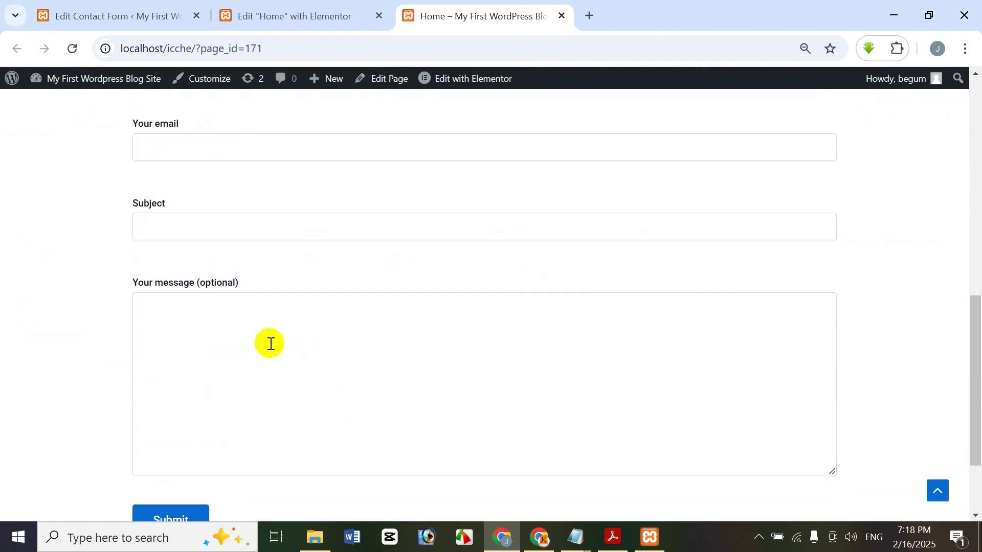
{"action": "scroll", "coordinate": [267, 337], "scroll_direction": "up", "scroll_amount": 4}
{"action": "scroll", "coordinate": [256, 327], "scroll_direction": "down", "scroll_amount": 2}
{"action": "scroll", "coordinate": [228, 263], "scroll_direction": "down", "scroll_amount": 3}
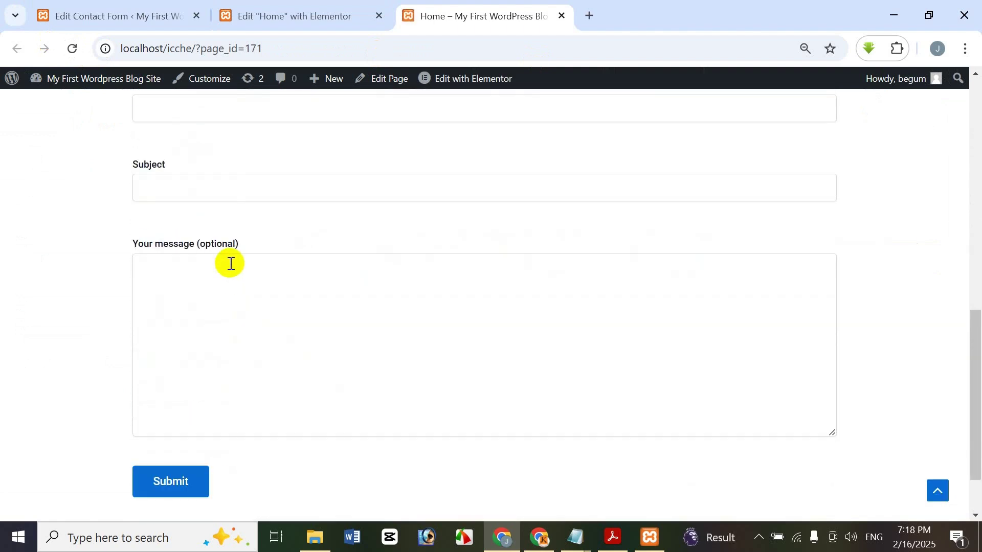
{"action": "scroll", "coordinate": [228, 263], "scroll_direction": "up", "scroll_amount": 12}
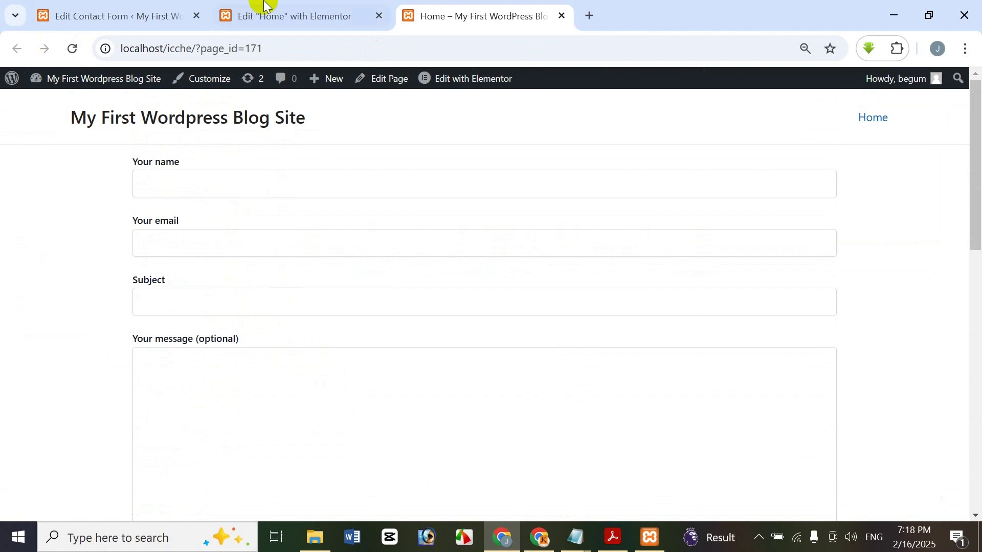
{"action": "scroll", "coordinate": [285, 248], "scroll_direction": "down", "scroll_amount": 6}
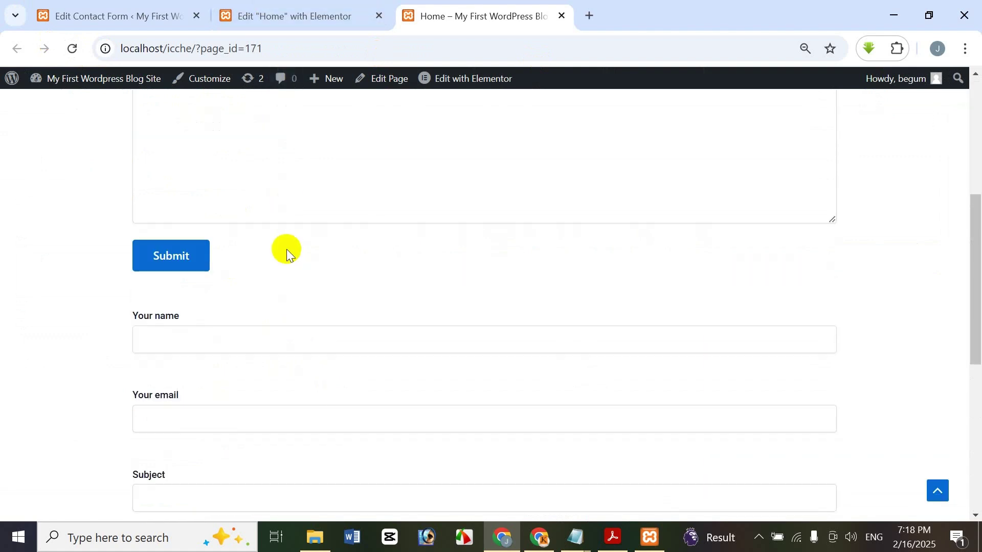
{"action": "scroll", "coordinate": [285, 256], "scroll_direction": "up", "scroll_amount": 5}
{"action": "scroll", "coordinate": [288, 210], "scroll_direction": "down", "scroll_amount": 3}
{"action": "scroll", "coordinate": [288, 230], "scroll_direction": "up", "scroll_amount": 4}
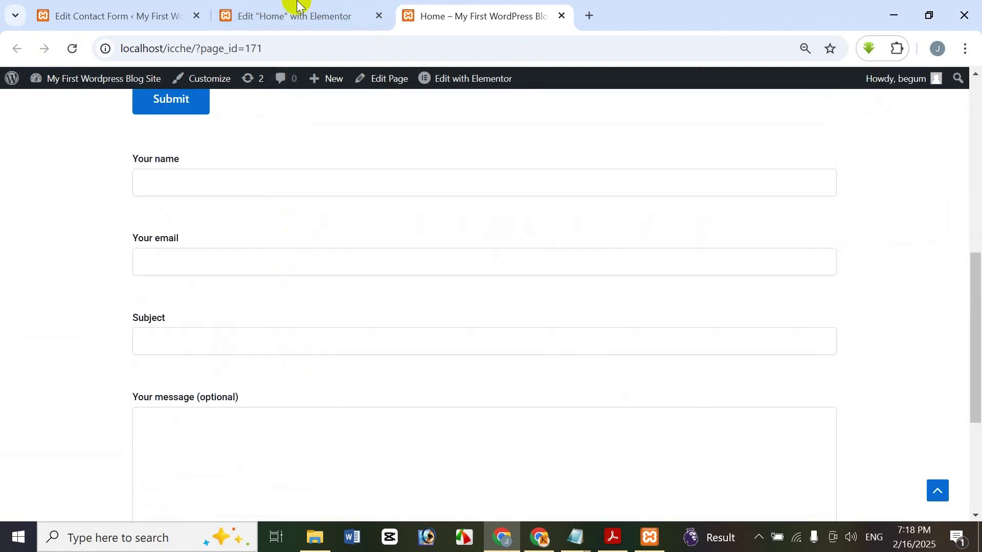
- Return to the Elementor editor, add a single-column section below the heading, and place a Text Editor widget in it
{"action": "left_click", "coordinate": [300, 13]}
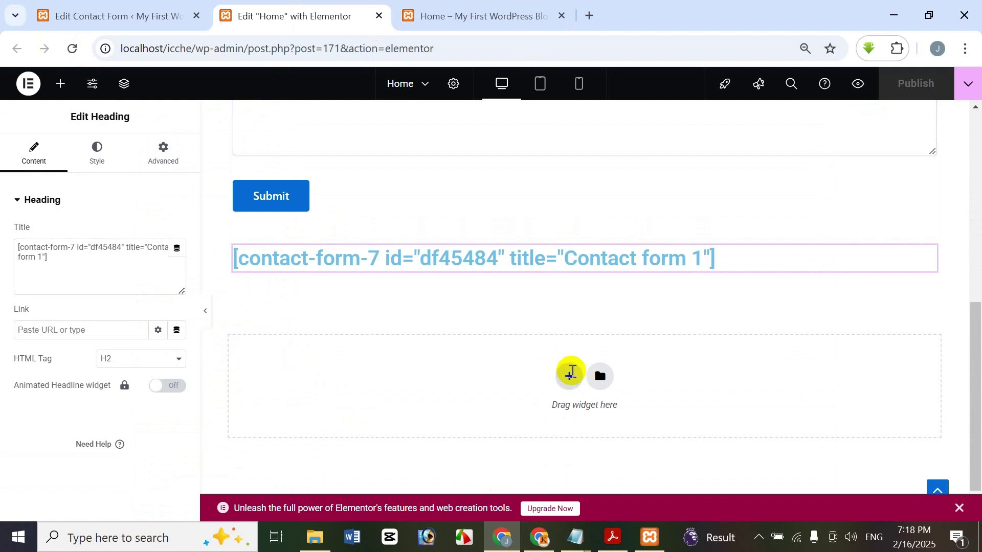
{"action": "left_click", "coordinate": [571, 372]}
{"action": "left_click", "coordinate": [395, 401]}
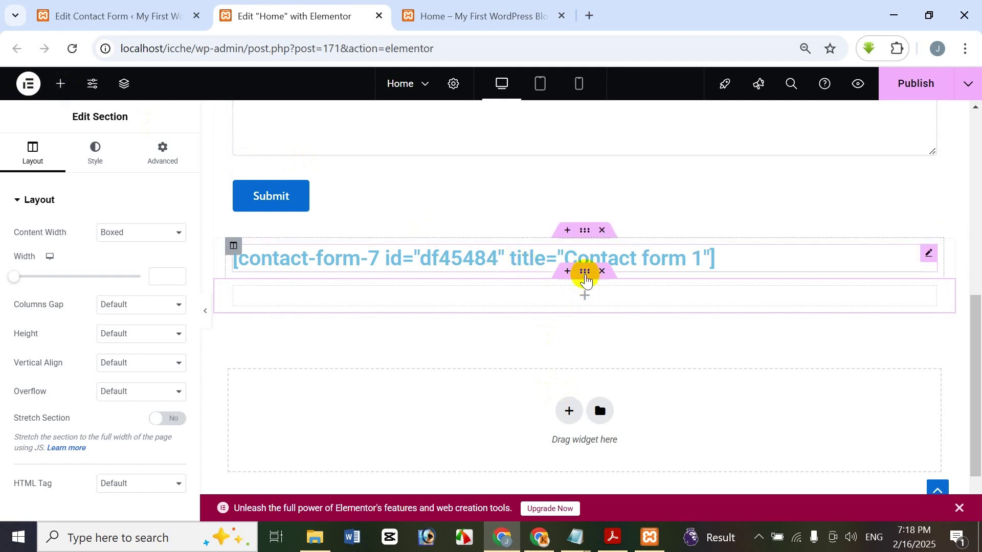
{"action": "left_click", "coordinate": [586, 298]}
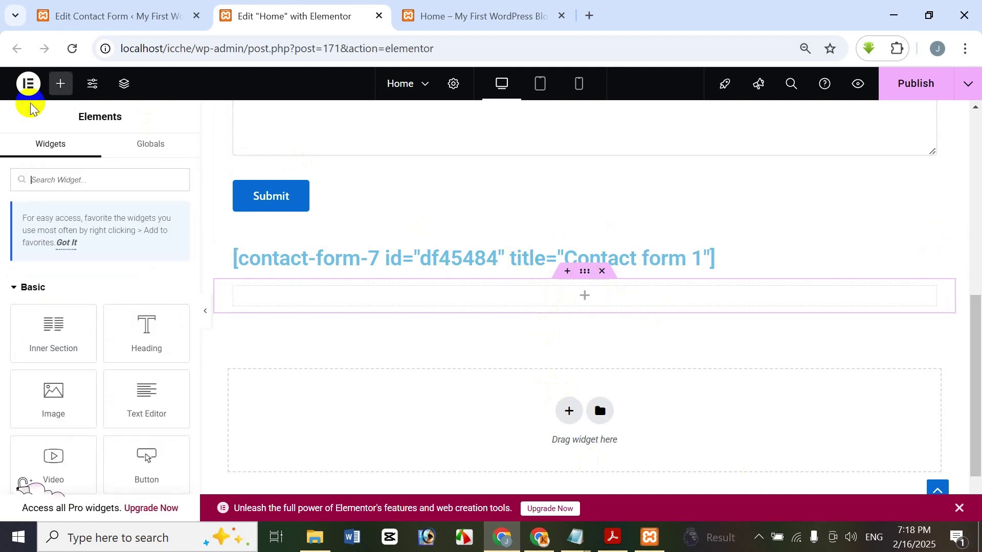
{"action": "left_click_drag", "start_coordinate": [160, 318], "coordinate": [424, 289]}
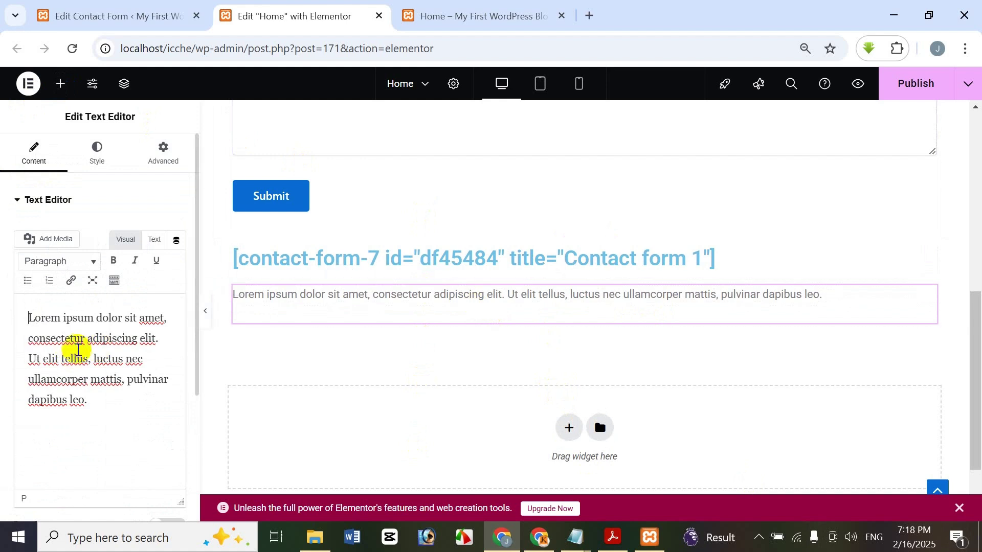
- Replace the Text Editor's placeholder text with the shortcode [contact-form-7 id="df45484" title="Contact form 1"] and publish the page
{"action": "triple_click", "coordinate": [94, 350]}
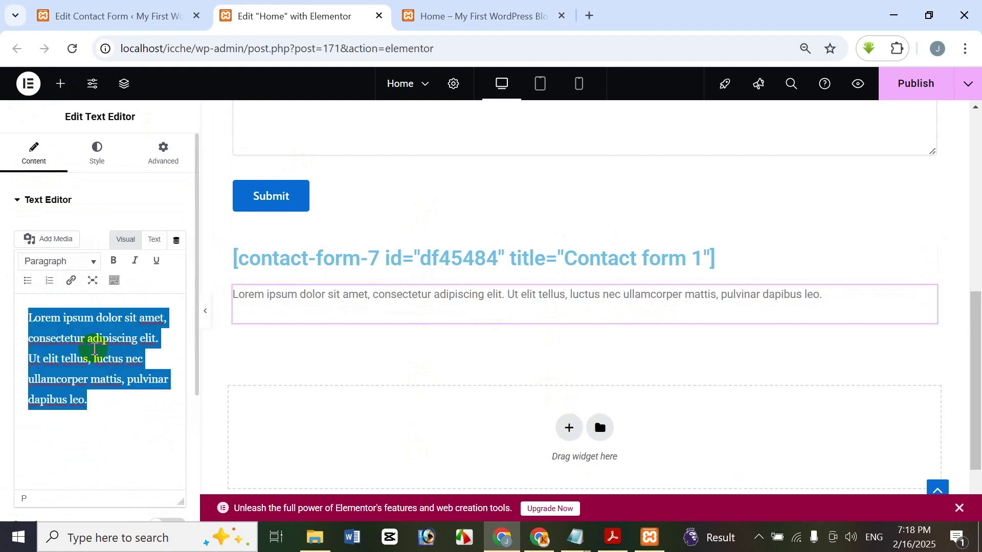
{"action": "type", "text": "[contact-form-7 id=\"df45484\" title=\"Contact form 1\"]"}
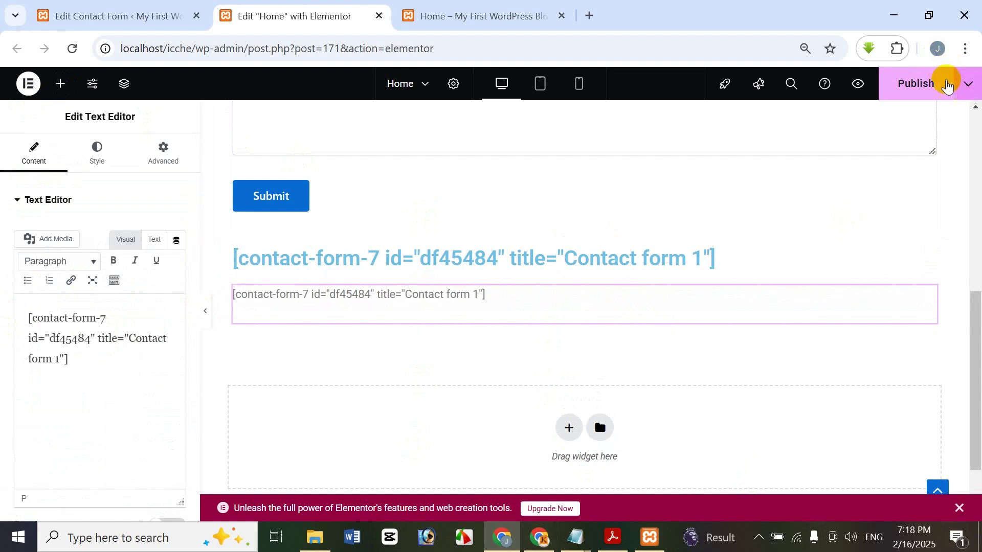
{"action": "left_click", "coordinate": [944, 79]}
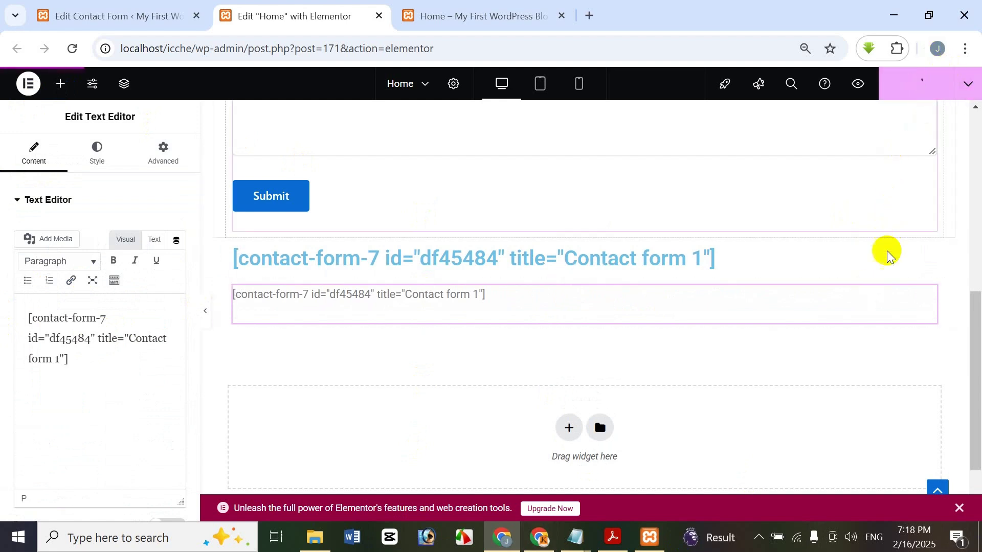
- Reload the live Home page and check how the contact form shortcode in the Text Editor widget is displayed
{"action": "left_click", "coordinate": [409, 16]}
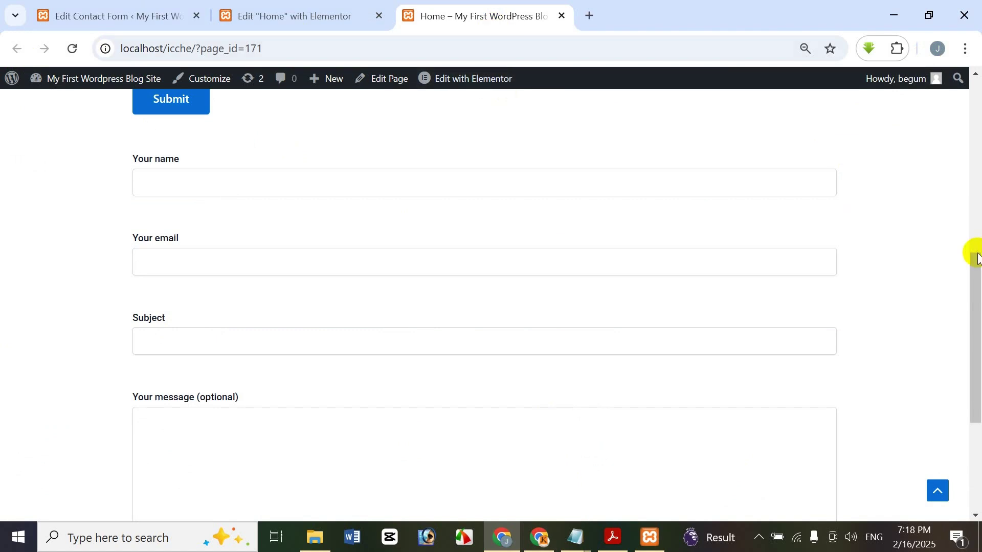
{"action": "left_click_drag", "start_coordinate": [974, 267], "coordinate": [974, 394]}
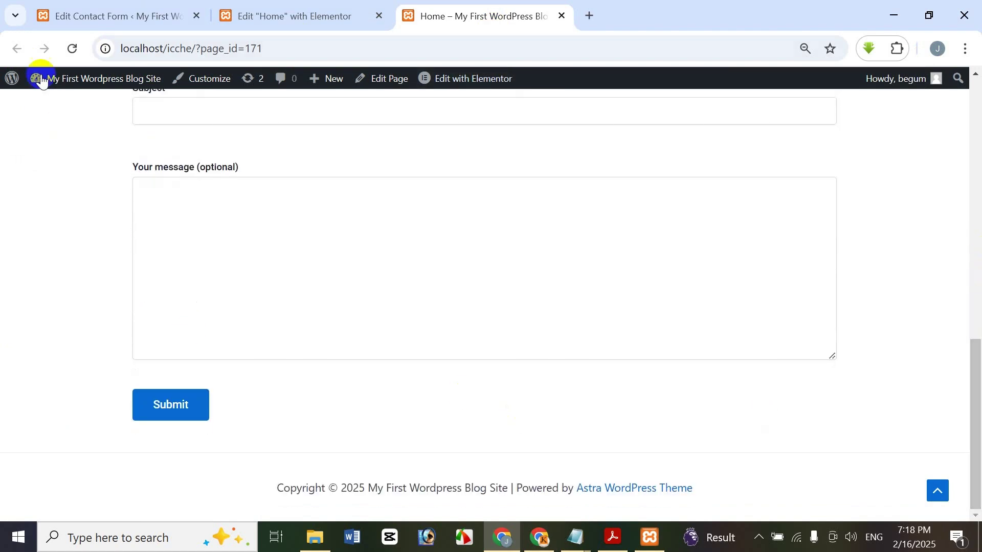
{"action": "left_click", "coordinate": [73, 49]}
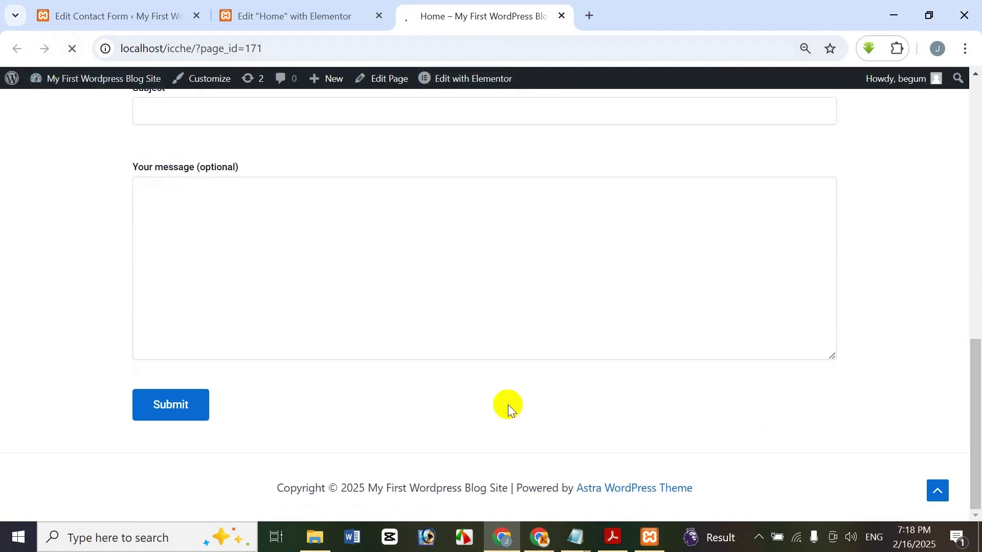
{"action": "left_click_drag", "start_coordinate": [975, 351], "coordinate": [974, 107]}
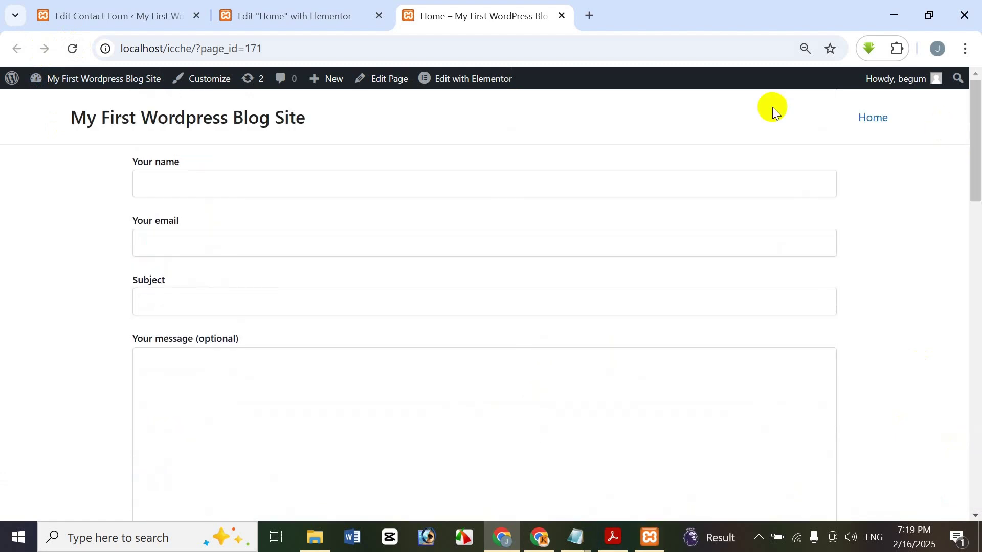
- Return to the Elementor editor and give the section holding the first contact form a solid light yellow-green background color
{"action": "left_click", "coordinate": [248, 15]}
{"action": "scroll", "coordinate": [364, 326], "scroll_direction": "up", "scroll_amount": 8}
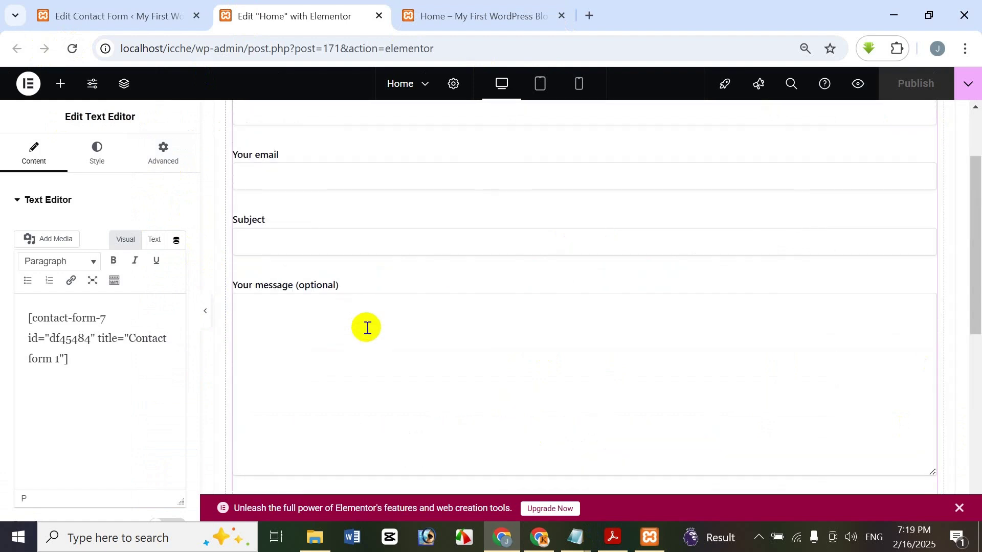
{"action": "left_click", "coordinate": [584, 185]}
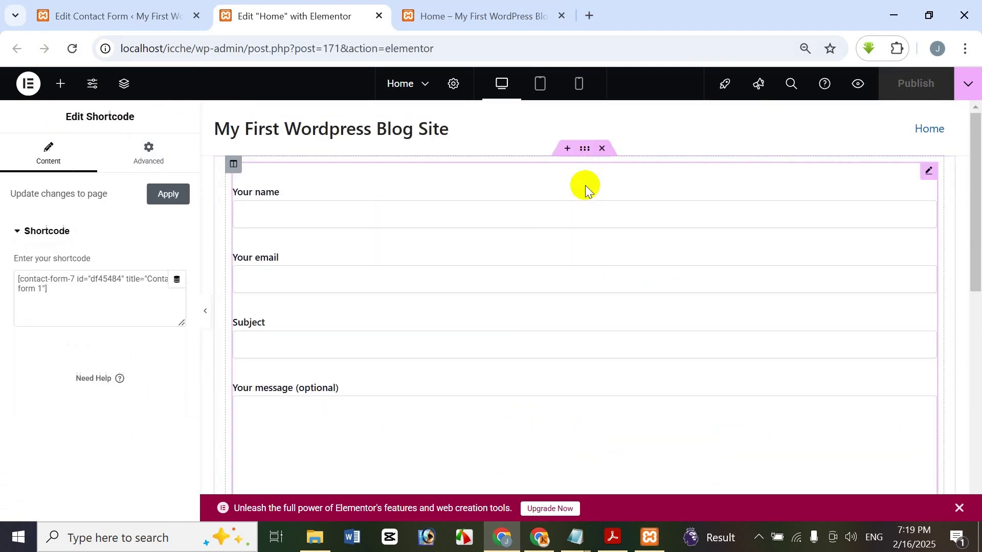
{"action": "left_click", "coordinate": [581, 154]}
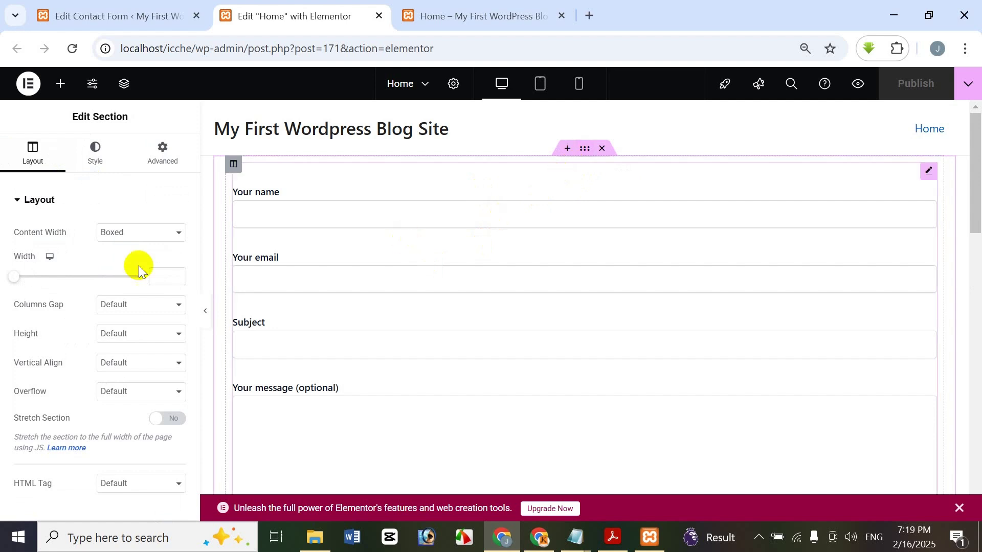
{"action": "left_click", "coordinate": [105, 153]}
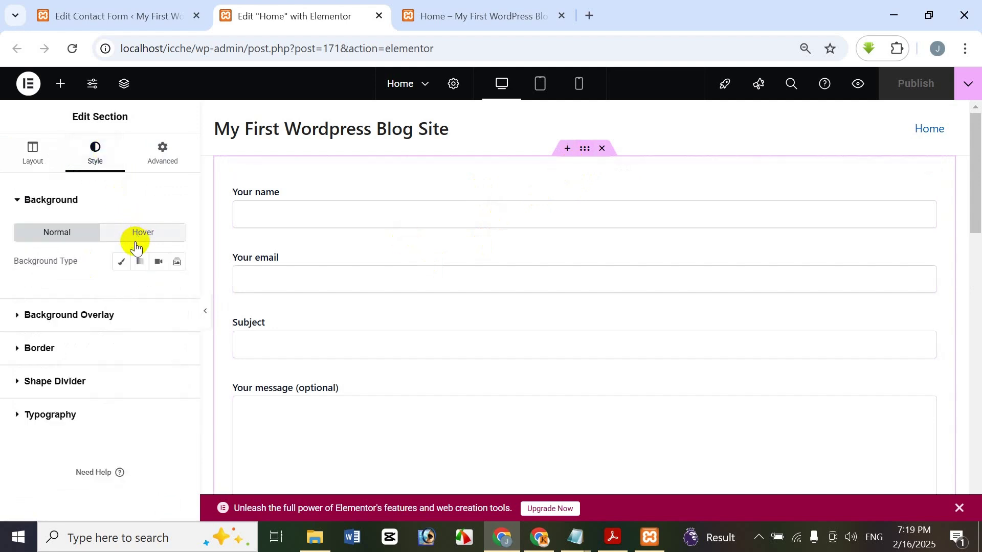
{"action": "left_click", "coordinate": [126, 268]}
{"action": "left_click", "coordinate": [177, 290]}
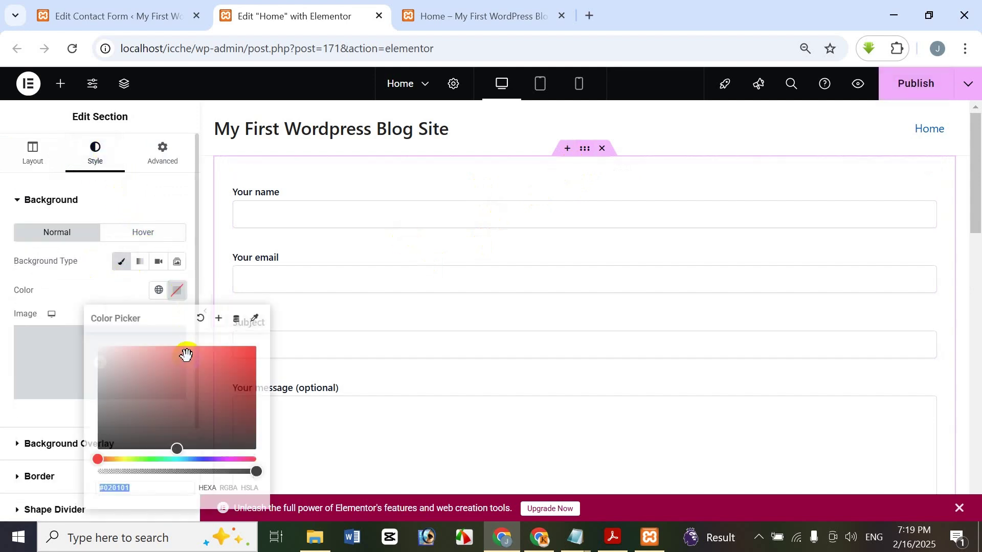
{"action": "left_click", "coordinate": [210, 369]}
{"action": "mouse_move", "coordinate": [180, 353]}
{"action": "left_mouse_down"}
{"action": "mouse_move", "coordinate": [128, 357]}
{"action": "mouse_move", "coordinate": [228, 370]}
{"action": "mouse_move", "coordinate": [172, 403]}
{"action": "left_mouse_up"}
{"action": "left_click", "coordinate": [127, 459]}
{"action": "left_click_drag", "start_coordinate": [134, 346], "coordinate": [141, 355]}
{"action": "left_click", "coordinate": [176, 116]}
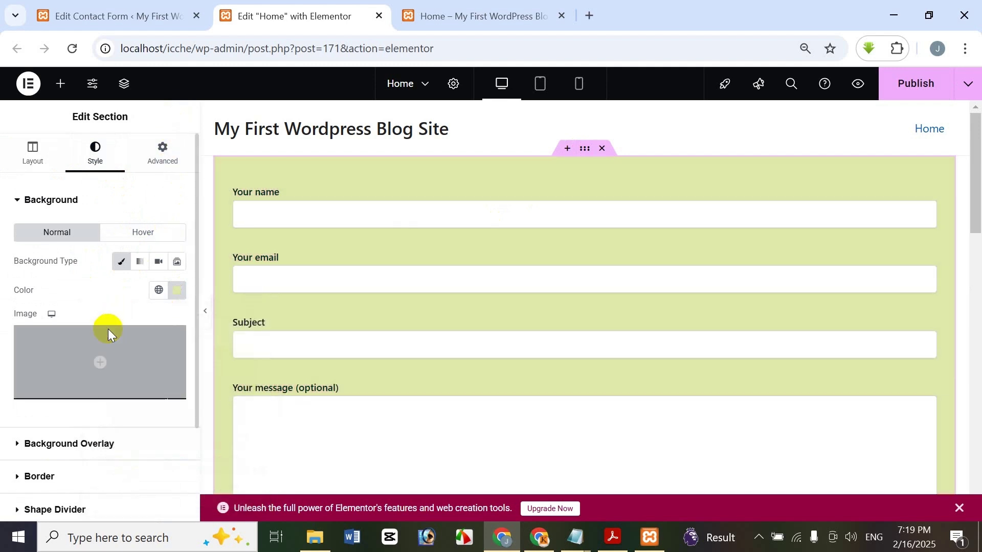
- Set the border type of the first contact form's section to Dashed
{"action": "scroll", "coordinate": [105, 424], "scroll_direction": "down", "scroll_amount": 2}
{"action": "left_click", "coordinate": [105, 400]}
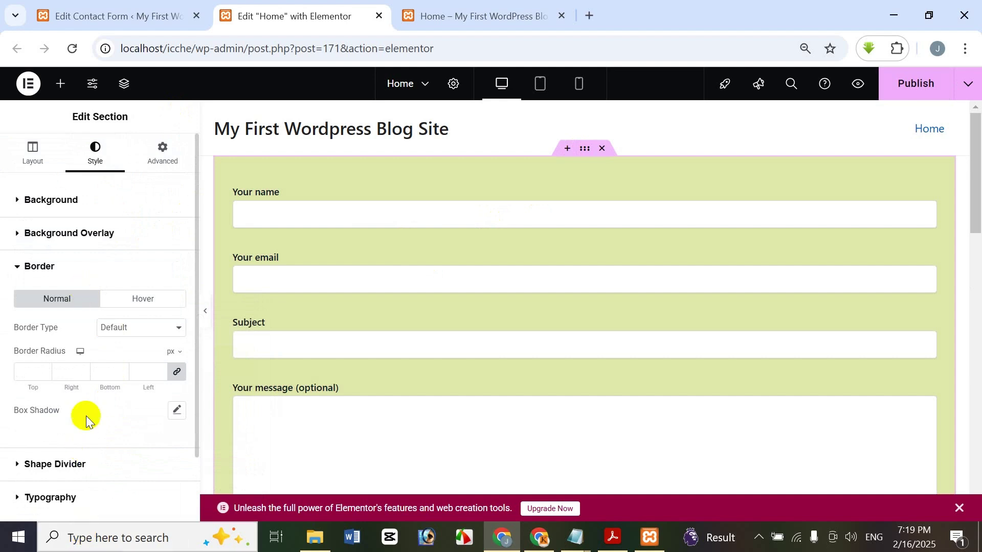
{"action": "left_click", "coordinate": [99, 330]}
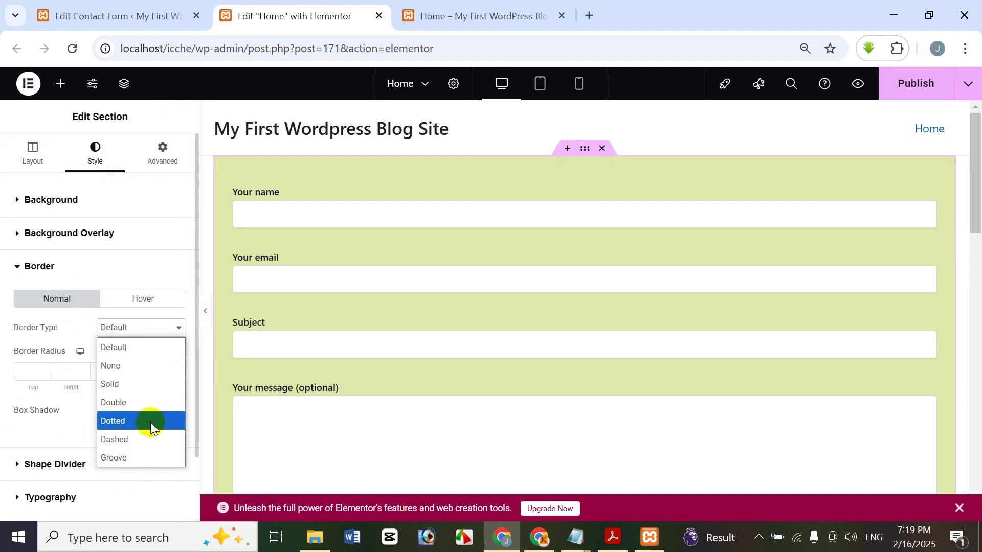
{"action": "left_click", "coordinate": [152, 440]}
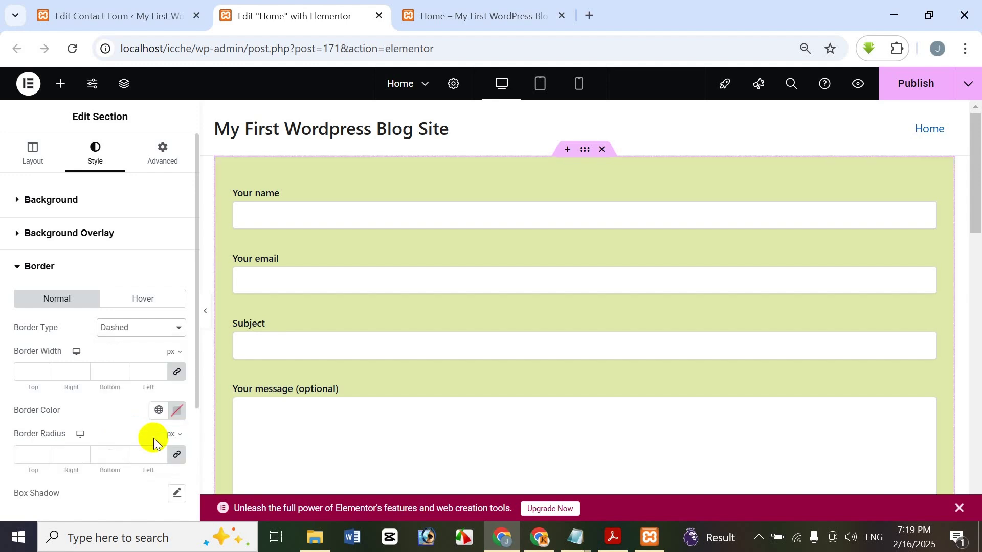
- Give the first contact form's section a Solid border with a width of 10 px and a radius of 20 px, and publish the page
{"action": "left_click", "coordinate": [32, 369]}
{"action": "type", "text": "10"}
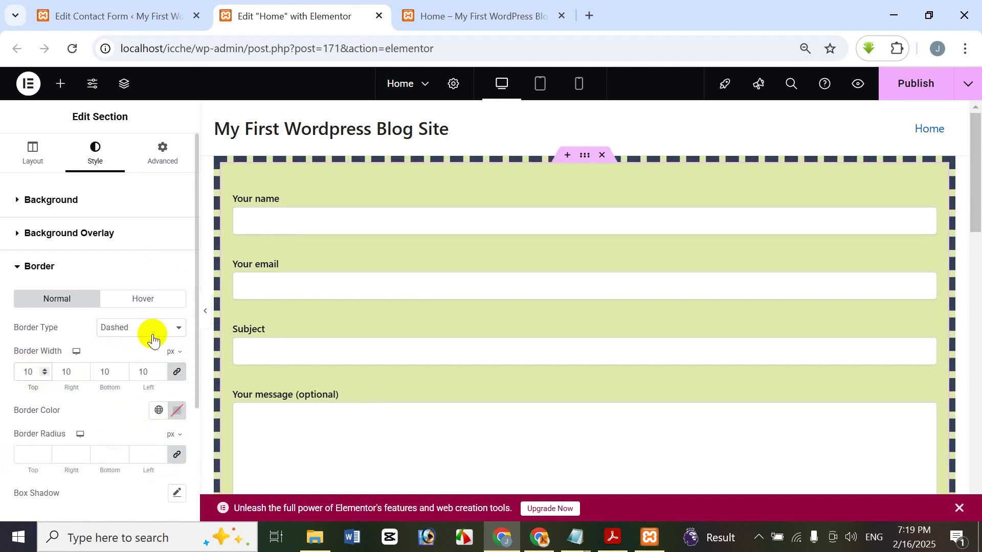
{"action": "left_click", "coordinate": [153, 331]}
{"action": "left_click", "coordinate": [155, 379]}
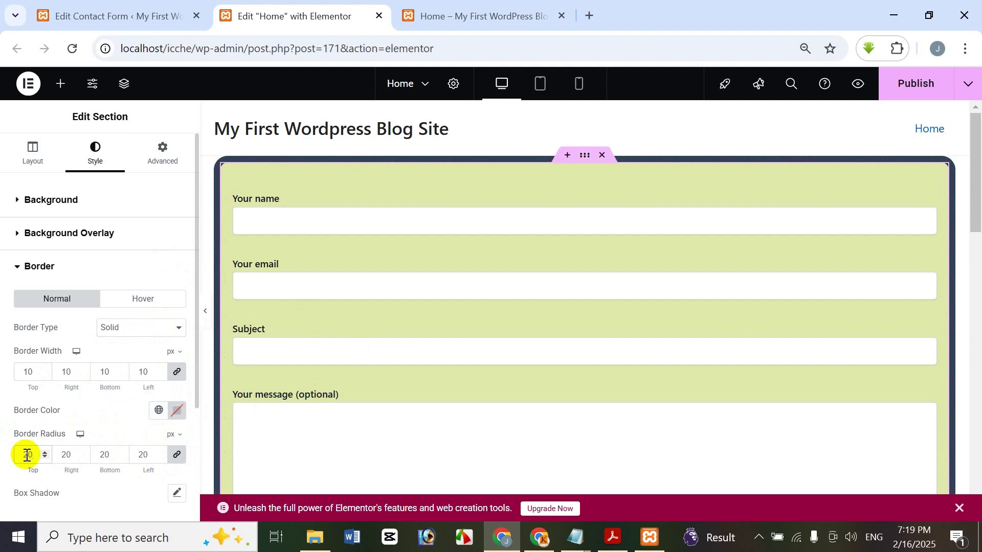
{"action": "left_click", "coordinate": [892, 84]}
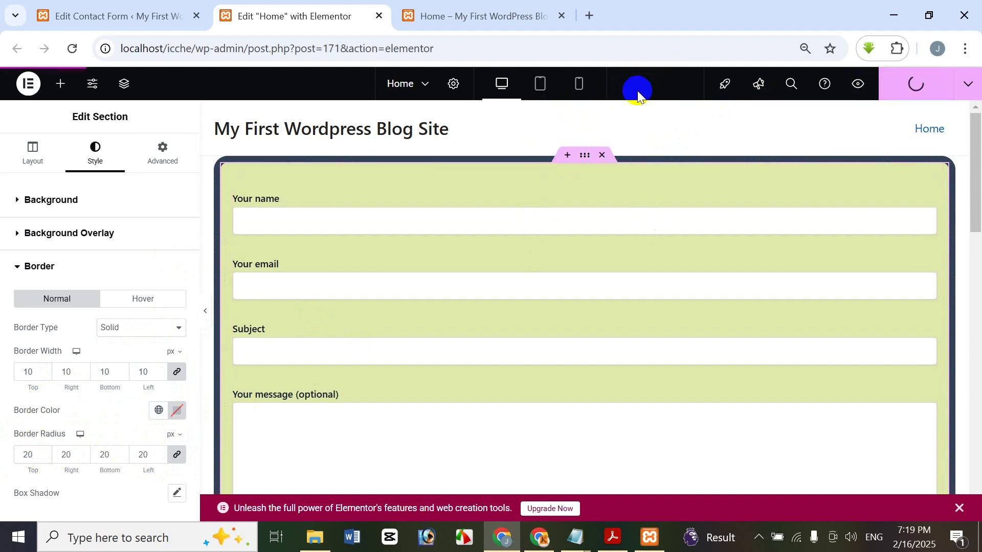
- Reload the live Home page and check the background and border styling of the first contact form's section
{"action": "left_click", "coordinate": [496, 8]}
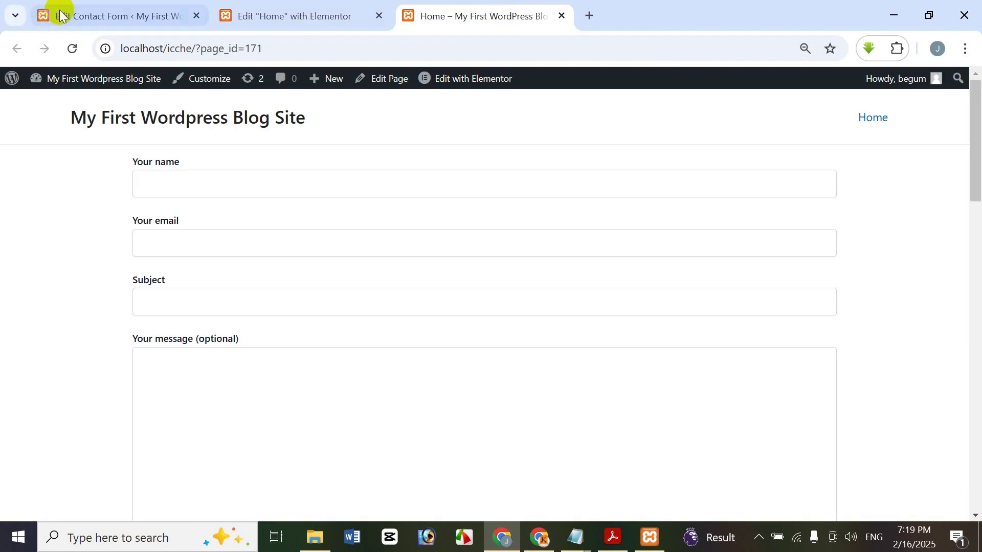
{"action": "left_click", "coordinate": [72, 48]}
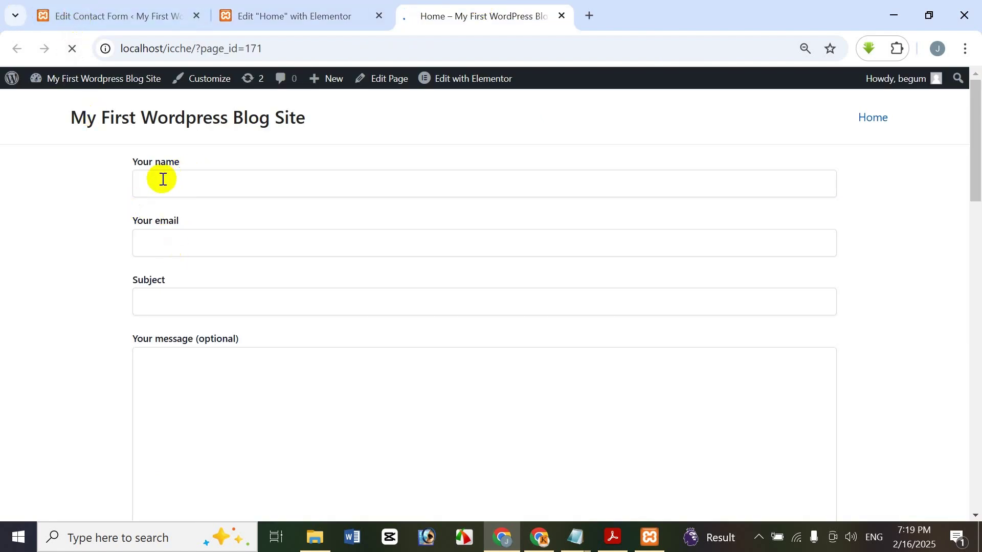
{"action": "mouse_move", "coordinate": [977, 92]}
{"action": "left_mouse_down"}
{"action": "mouse_move", "coordinate": [977, 184]}
{"action": "mouse_move", "coordinate": [978, 92]}
{"action": "left_mouse_up"}
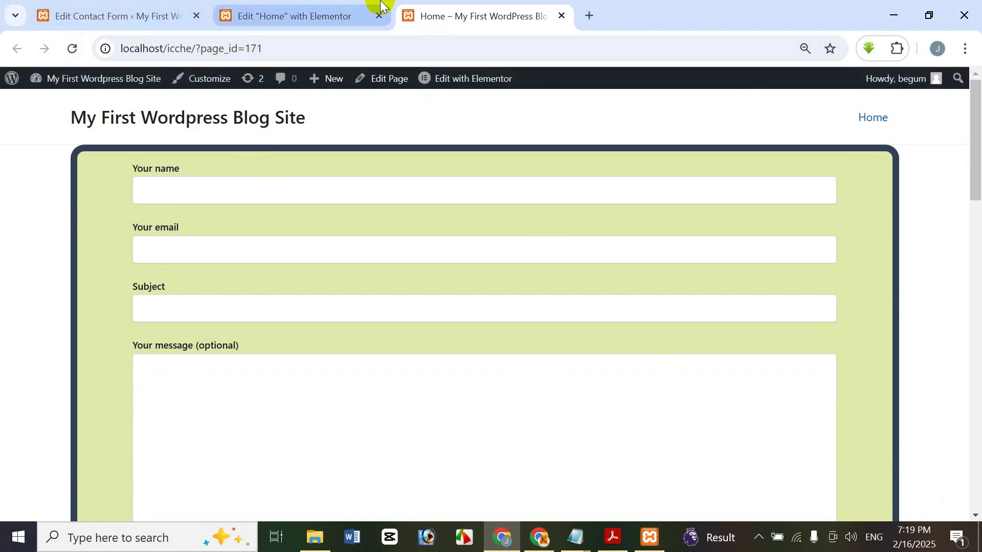
- Return to the Elementor editor, and switch to the Elementor Shortcode Widget tutorial's title page in Adobe Acrobat
{"action": "left_click", "coordinate": [363, 5]}
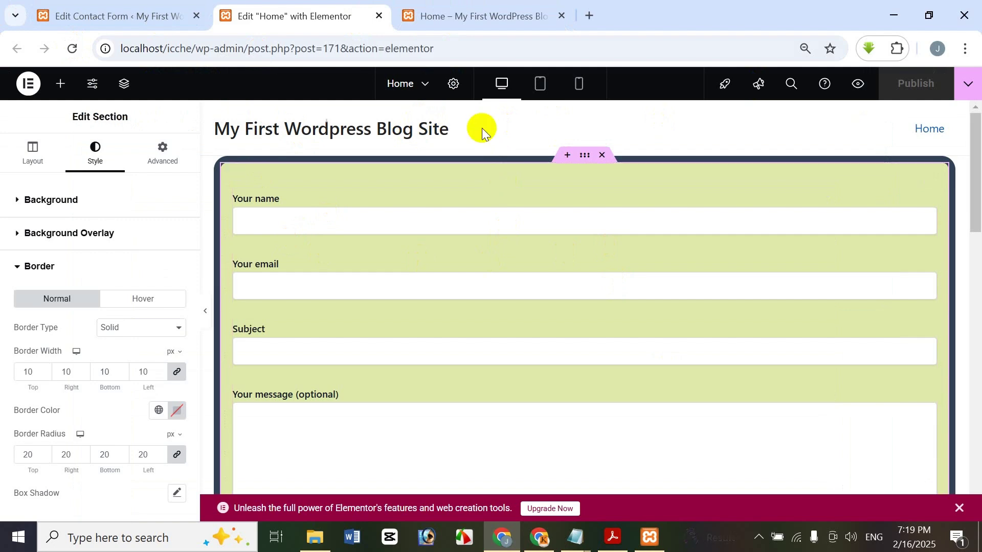
{"action": "left_click", "coordinate": [616, 536]}
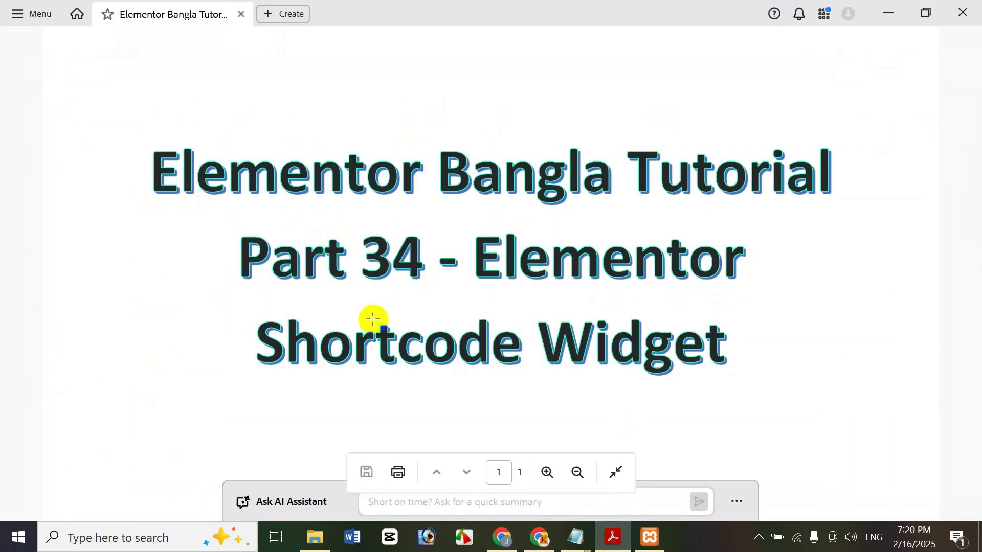